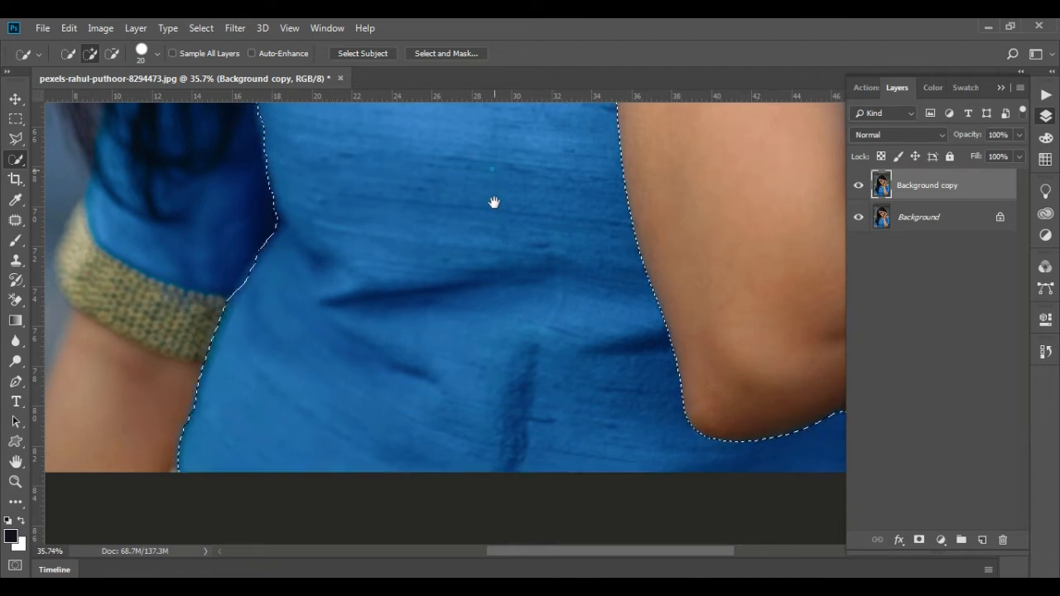
Add the unselected patches of blue sleeve fabric beside the forearm to the dress selection with the Quick Selection tool
mouse_move(494, 203)
mouse_down()
mouse_move(274, 383)
mouse_move(273, 414)
mouse_up()
scroll(327, 296, down, 2)
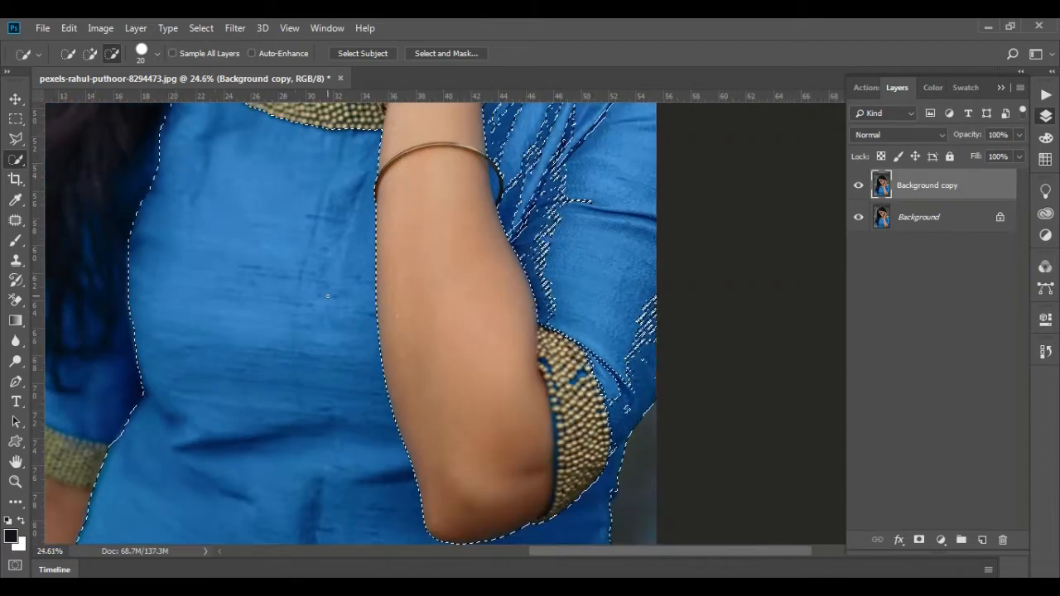
scroll(584, 169, up, 2)
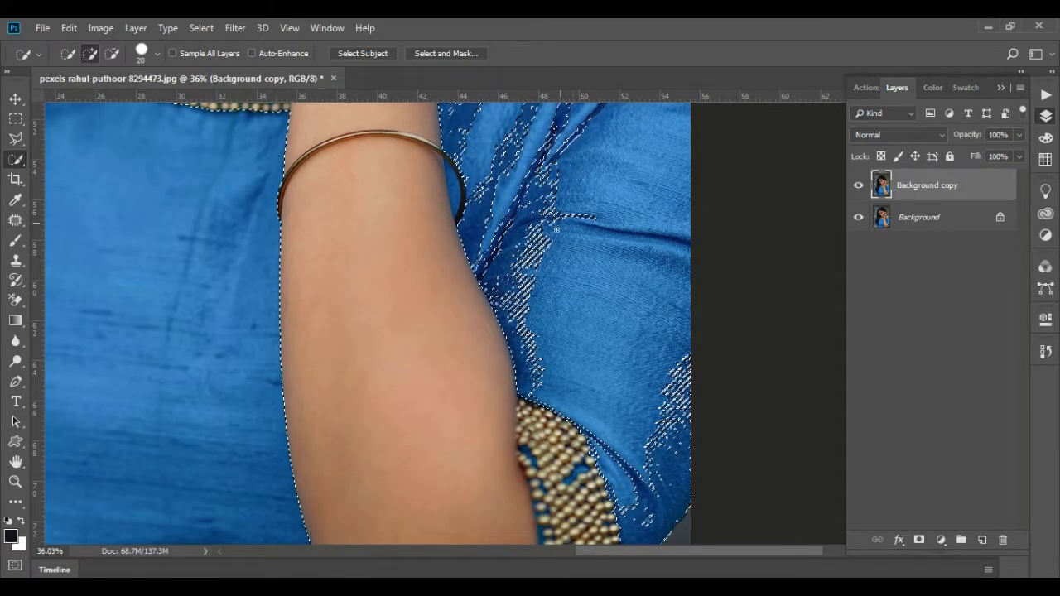
mouse_move(553, 202)
mouse_down()
mouse_move(523, 293)
mouse_move(550, 307)
mouse_up()
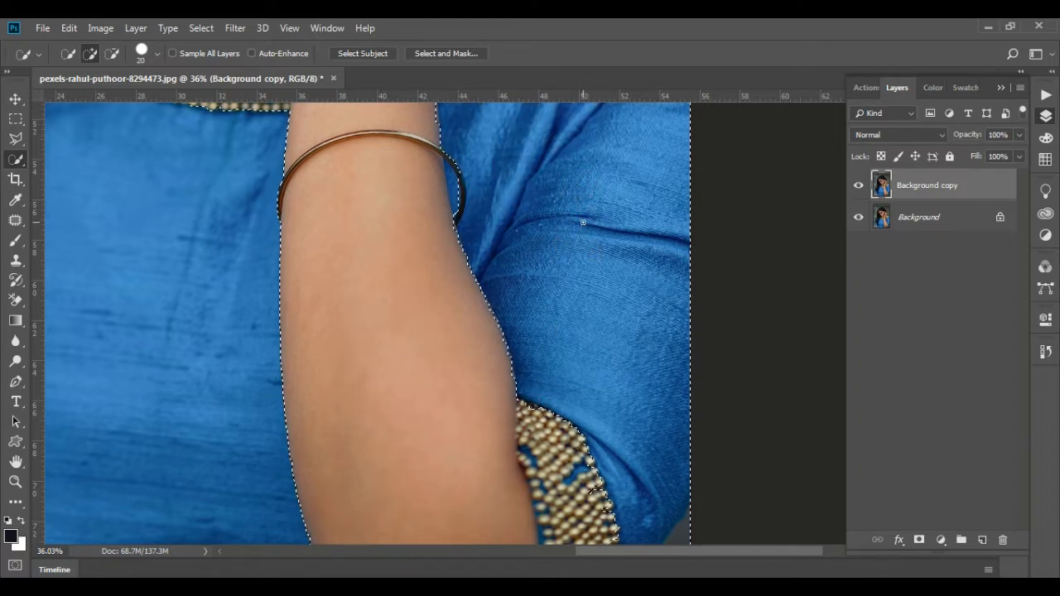
Subtract the beaded neckline trim near the shoulder from the dress selection so its edge follows the blue fabric
drag(558, 188, 582, 460)
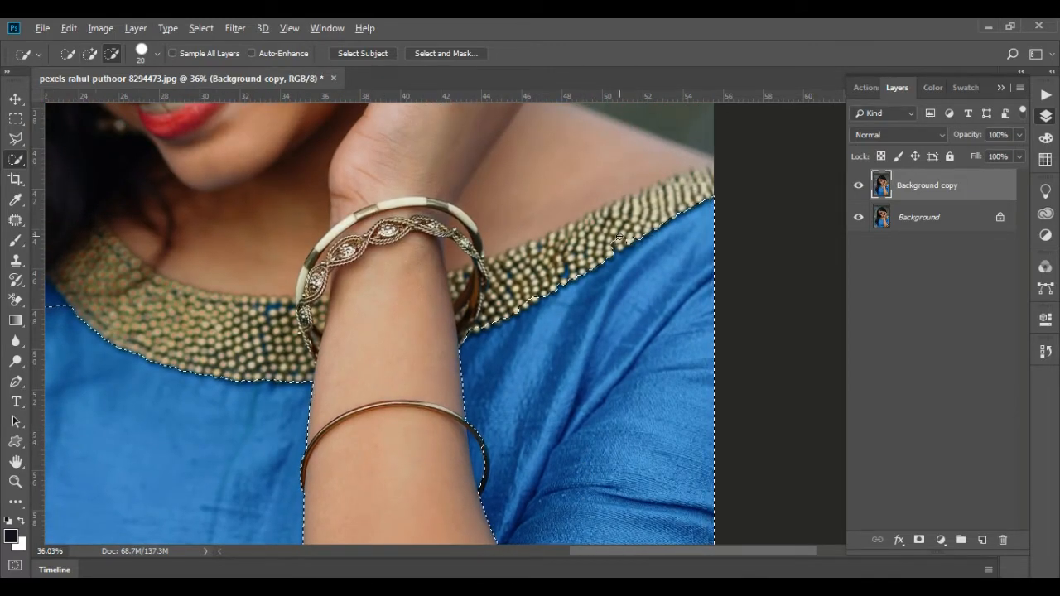
scroll(584, 243, up, 5)
mouse_move(584, 243)
mouse_down()
mouse_move(584, 264)
mouse_move(619, 261)
mouse_move(577, 285)
mouse_move(566, 269)
mouse_up()
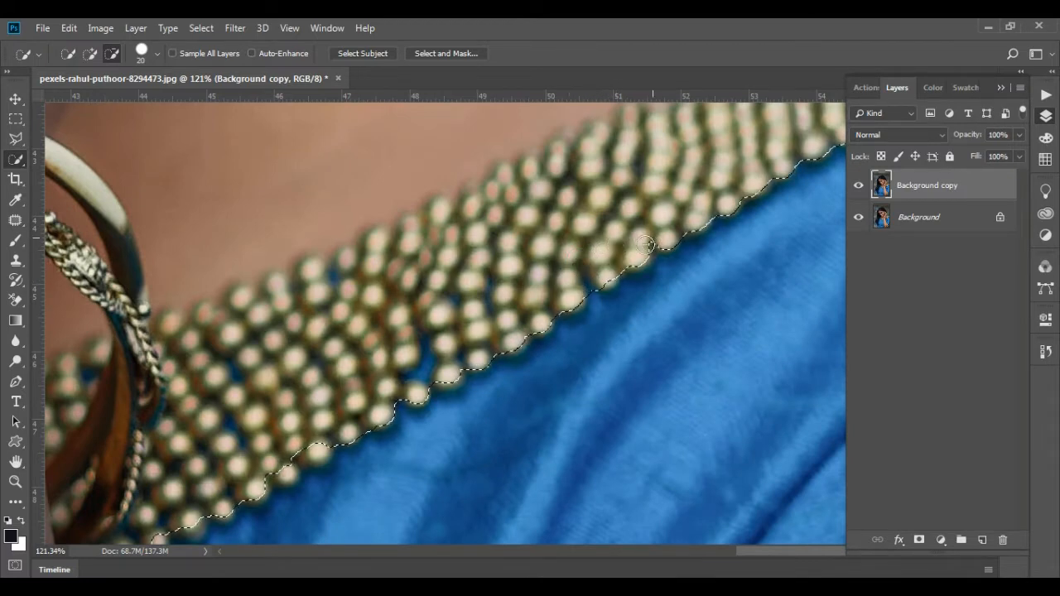
key(alt)
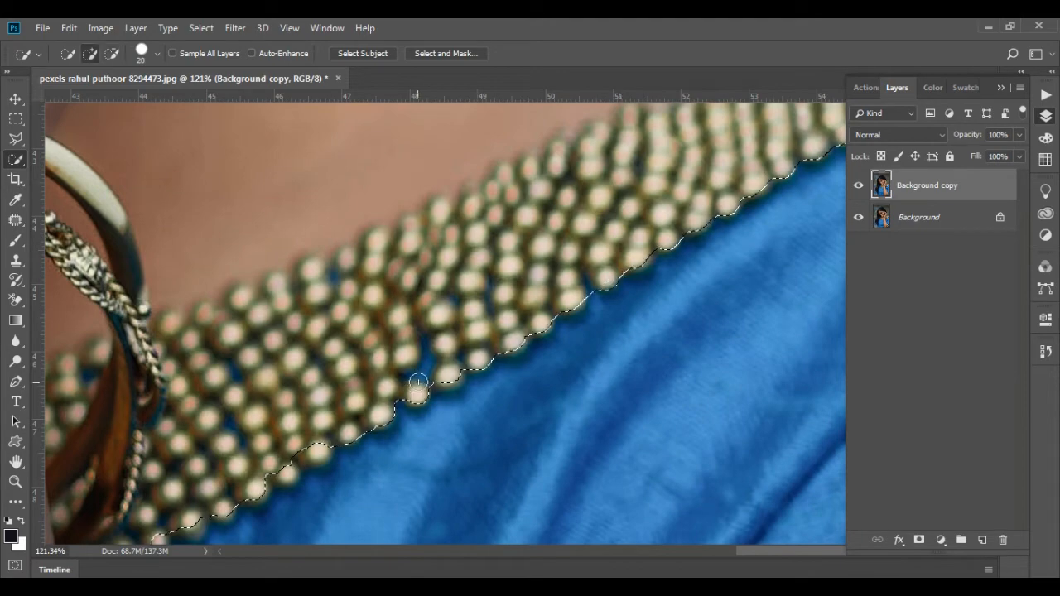
scroll(436, 350, down, 5)
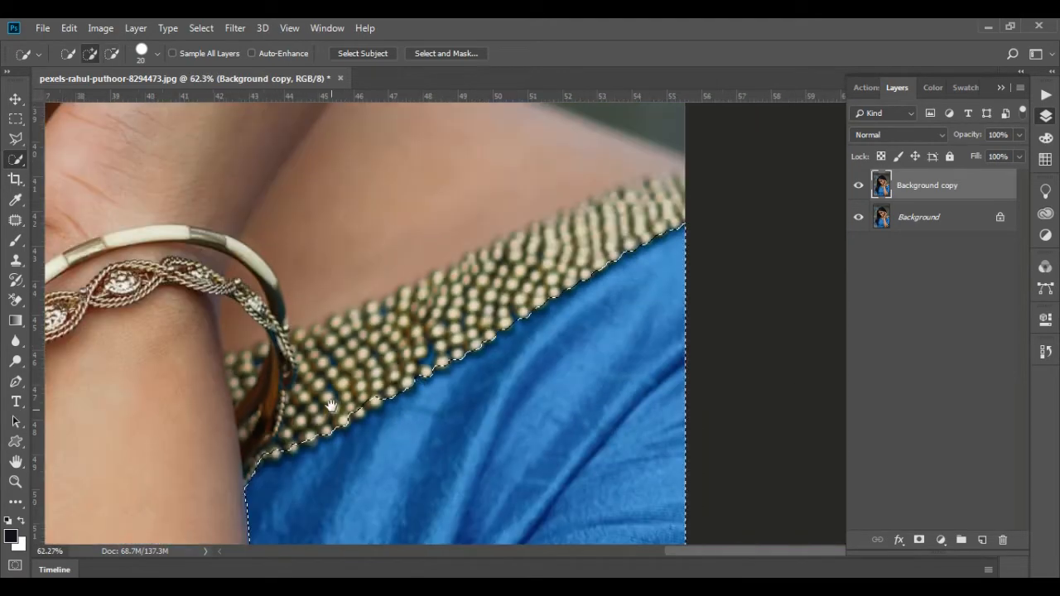
Refine the dress selection along the beaded trim next to the stacked bracelets, leaving the beads out
drag(338, 391, 502, 308)
key(alt)
scroll(497, 343, up, 4)
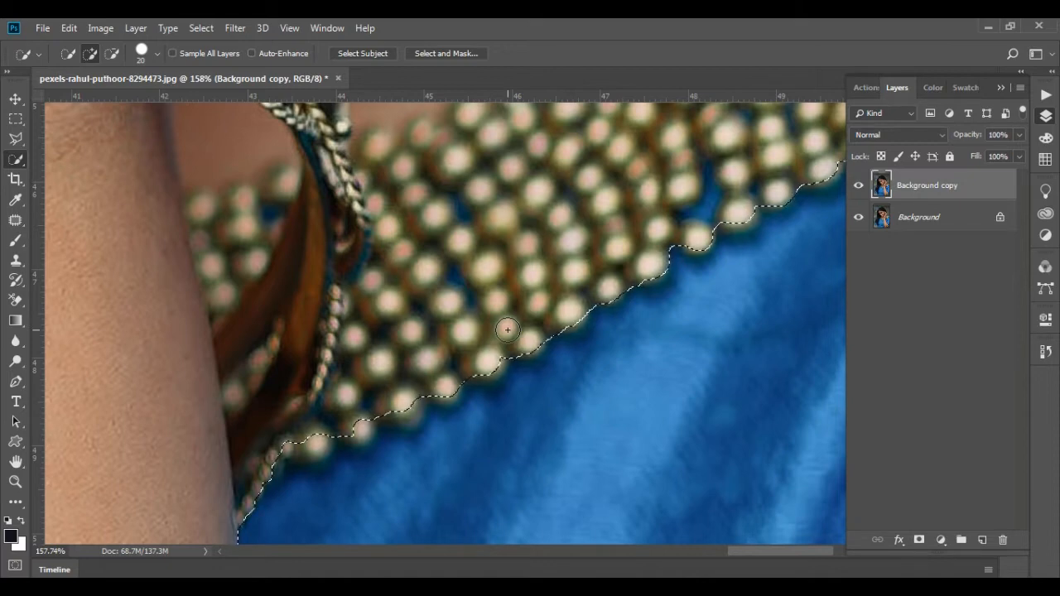
drag(366, 386, 490, 307)
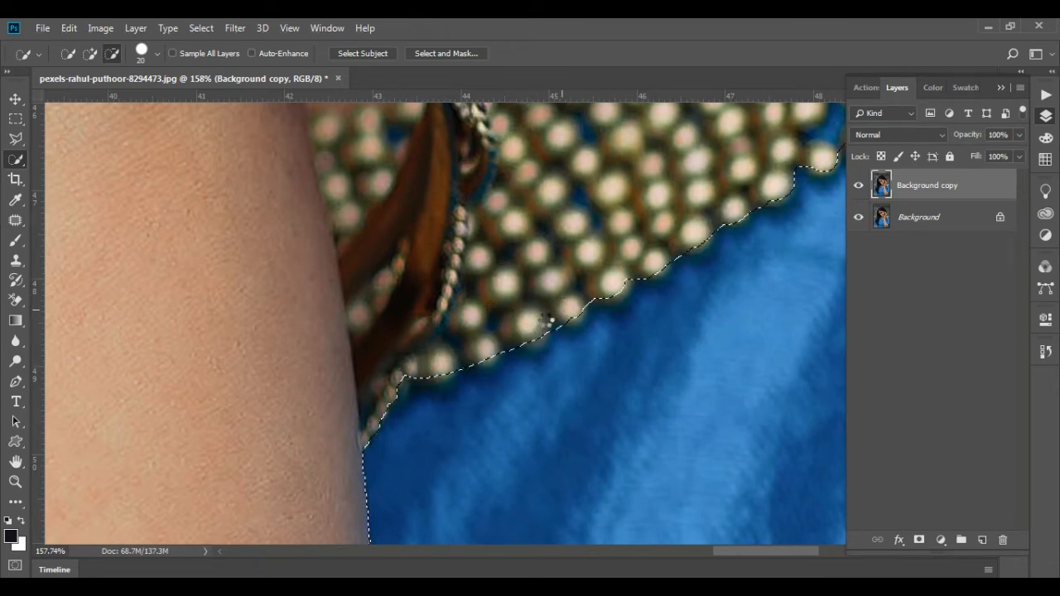
key(alt)
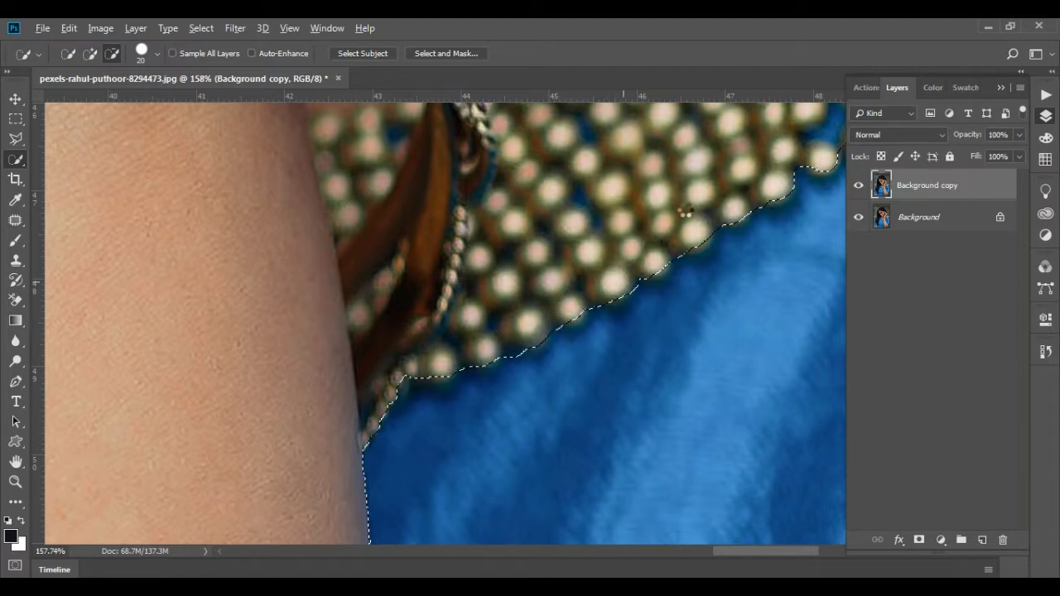
key(alt)
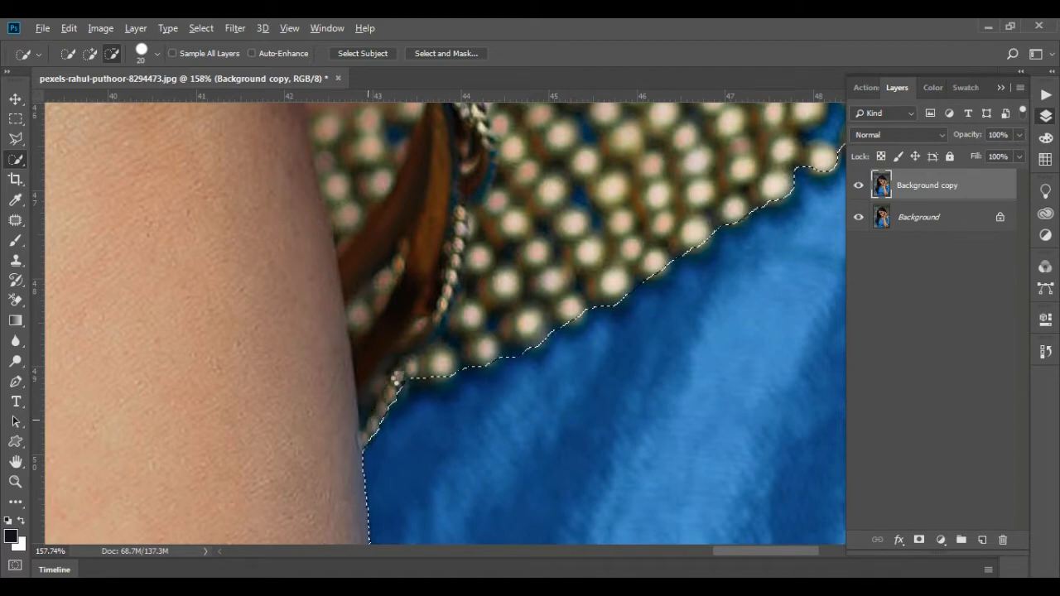
scroll(489, 292, down, 5)
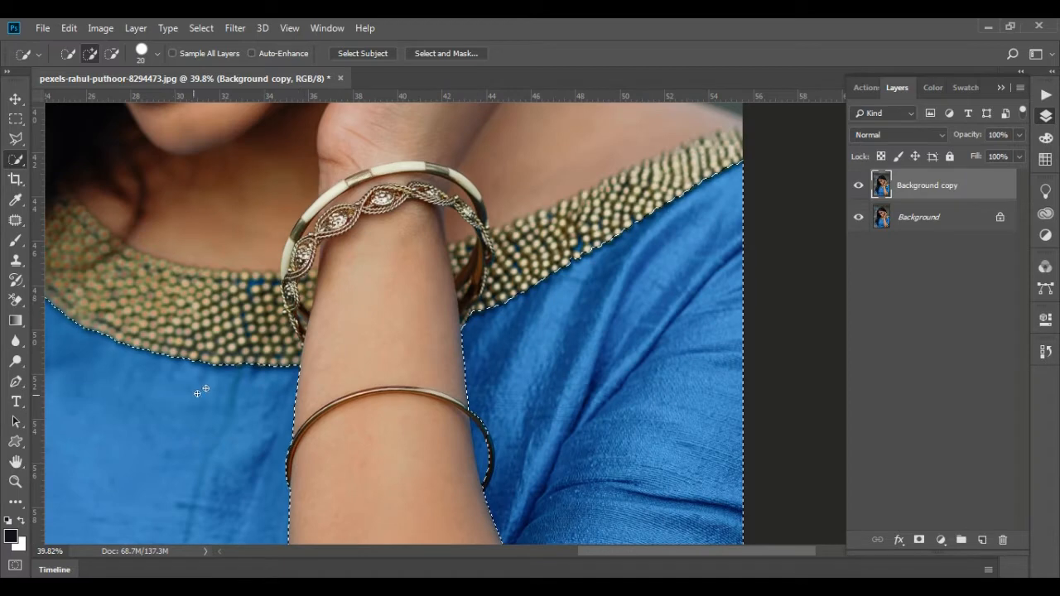
Subtract the thin bangle from the selection and add the blue fabric gap between it and the forearm
drag(511, 438, 530, 294)
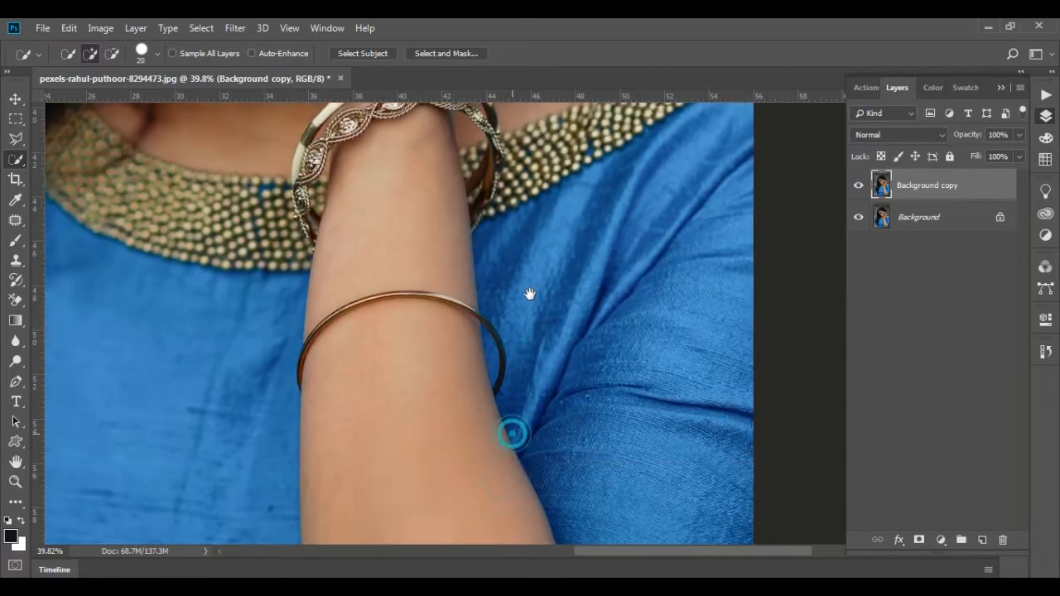
scroll(498, 298, up, 1)
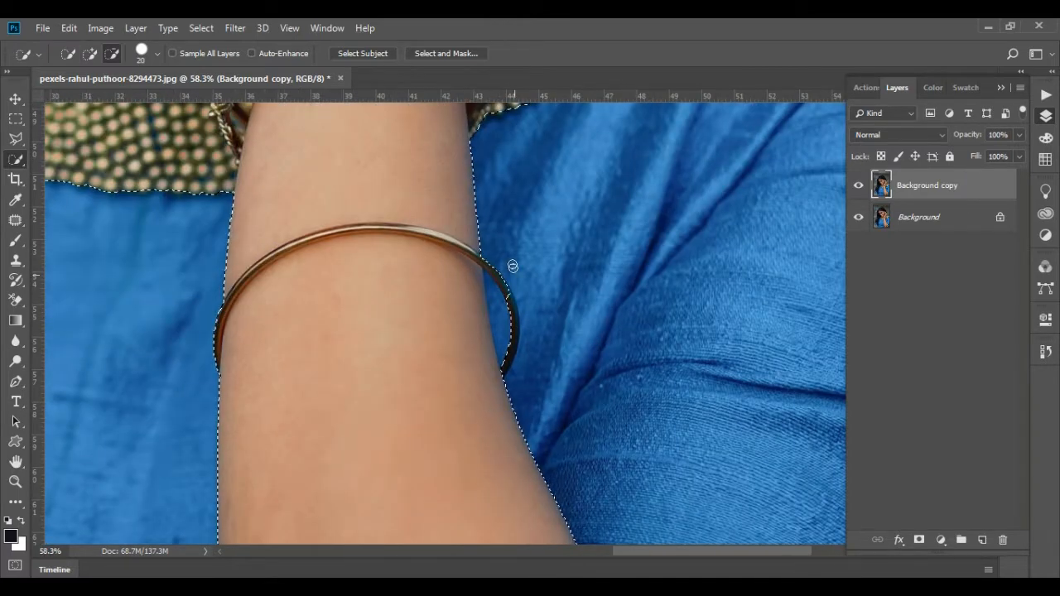
scroll(495, 323, up, 2)
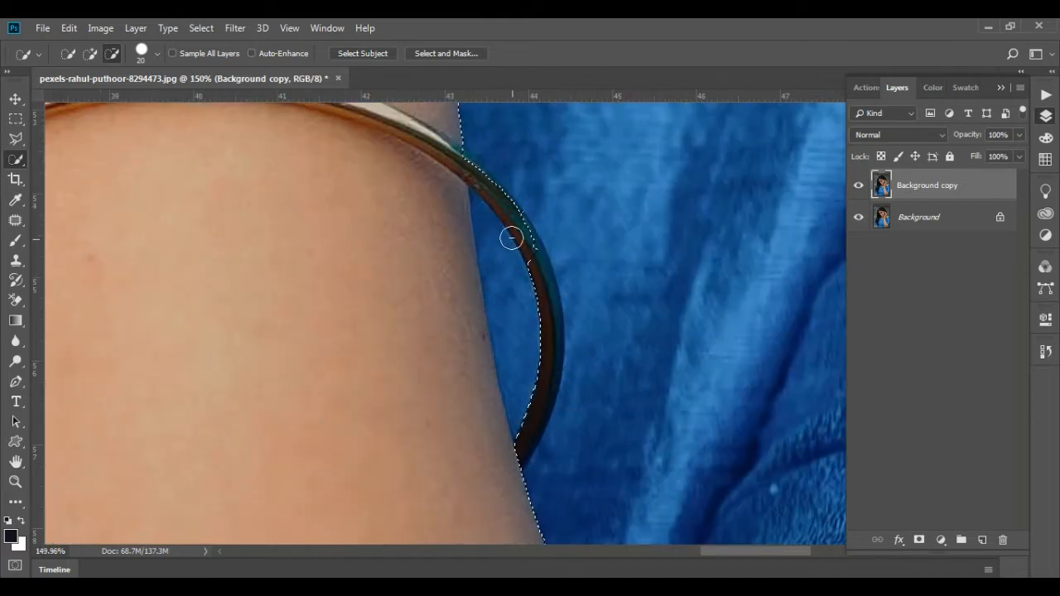
drag(515, 219, 530, 255)
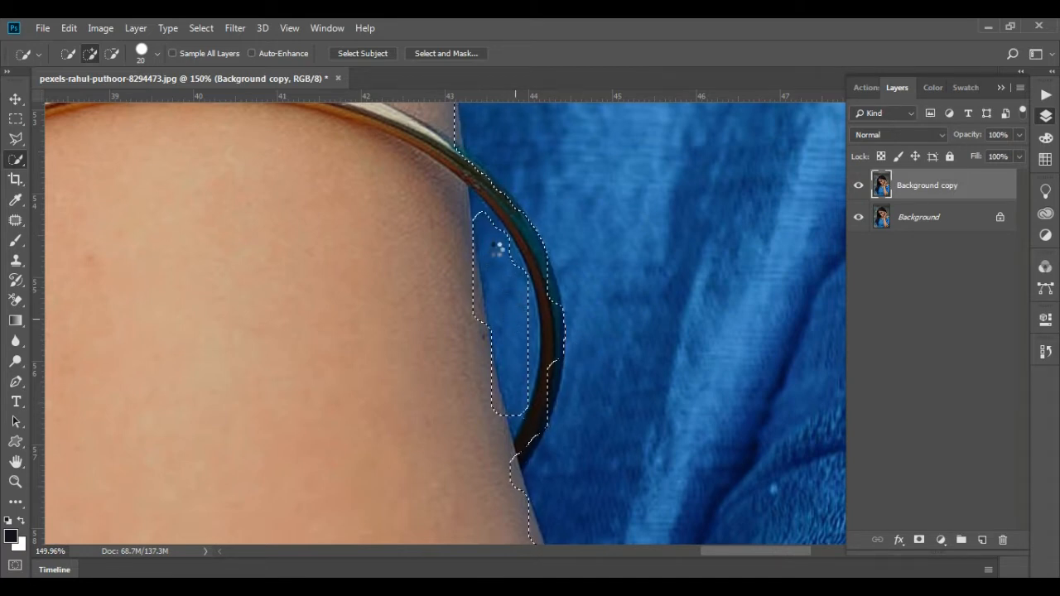
drag(510, 346, 510, 375)
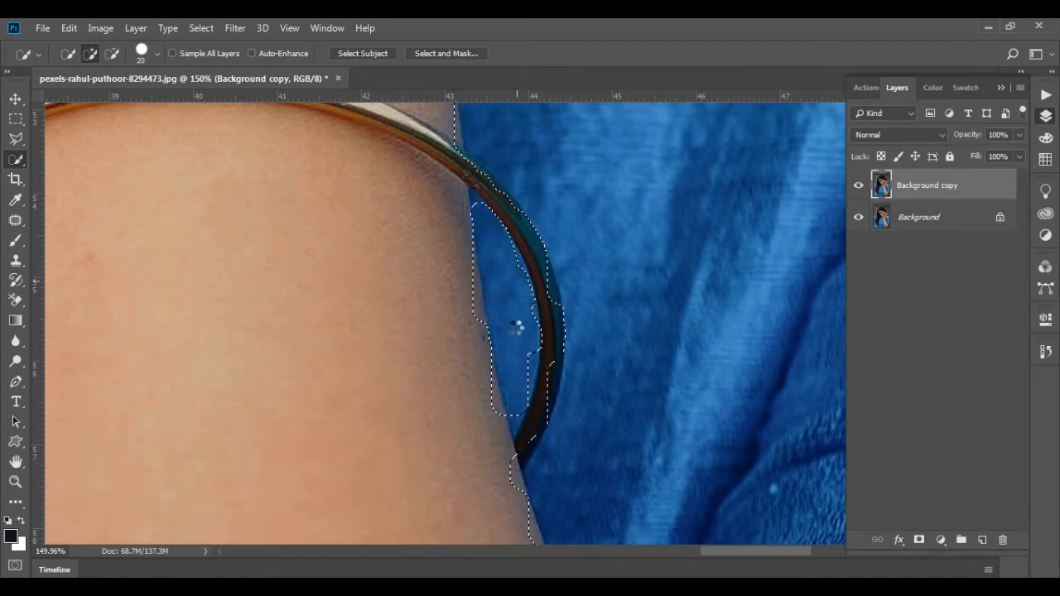
scroll(516, 328, up, 5)
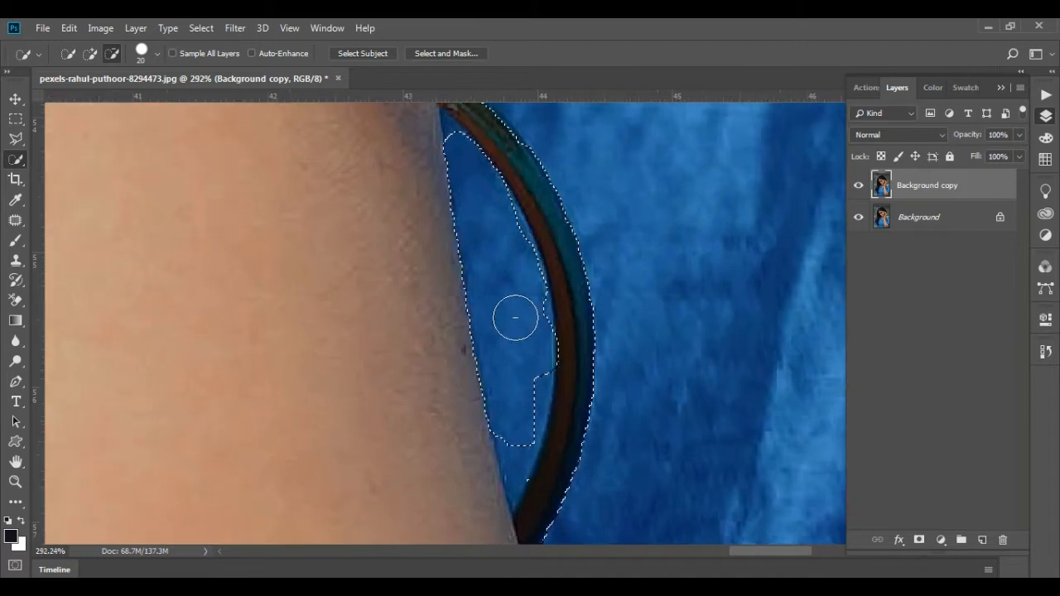
Add the whole blue gap between forearm and thin bangle to the selection by tracing its outline with the Polygonal Lasso
click(16, 139)
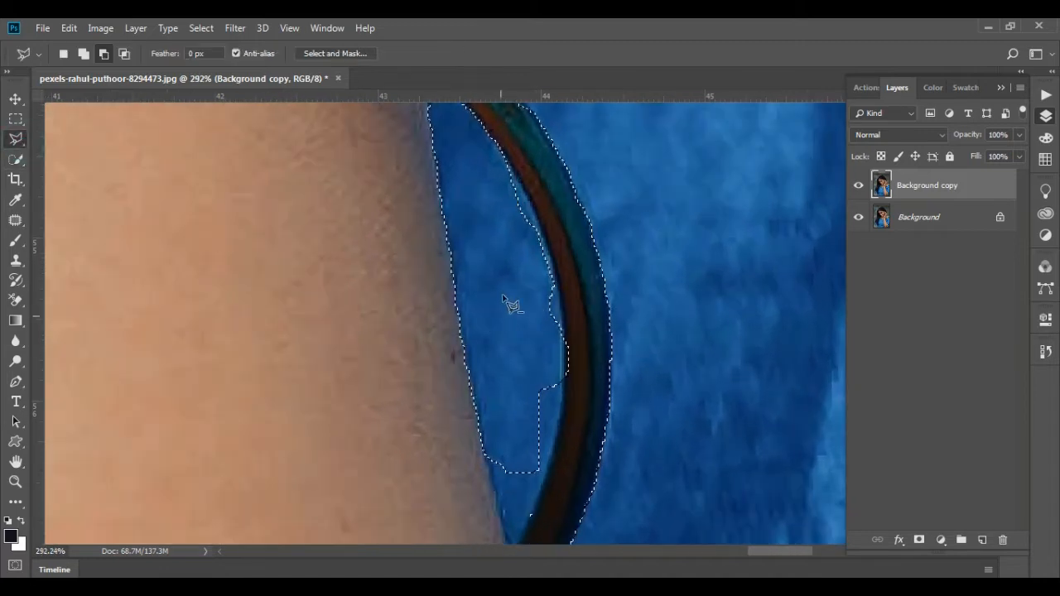
scroll(503, 364, down, 2)
scroll(495, 397, up, 2)
scroll(492, 403, down, 2)
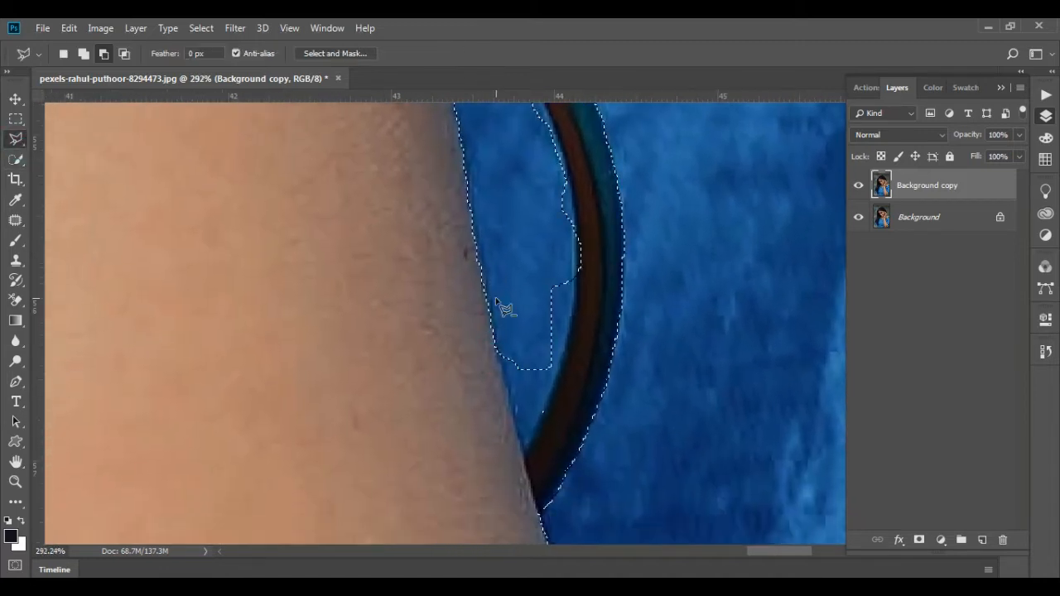
click(83, 54)
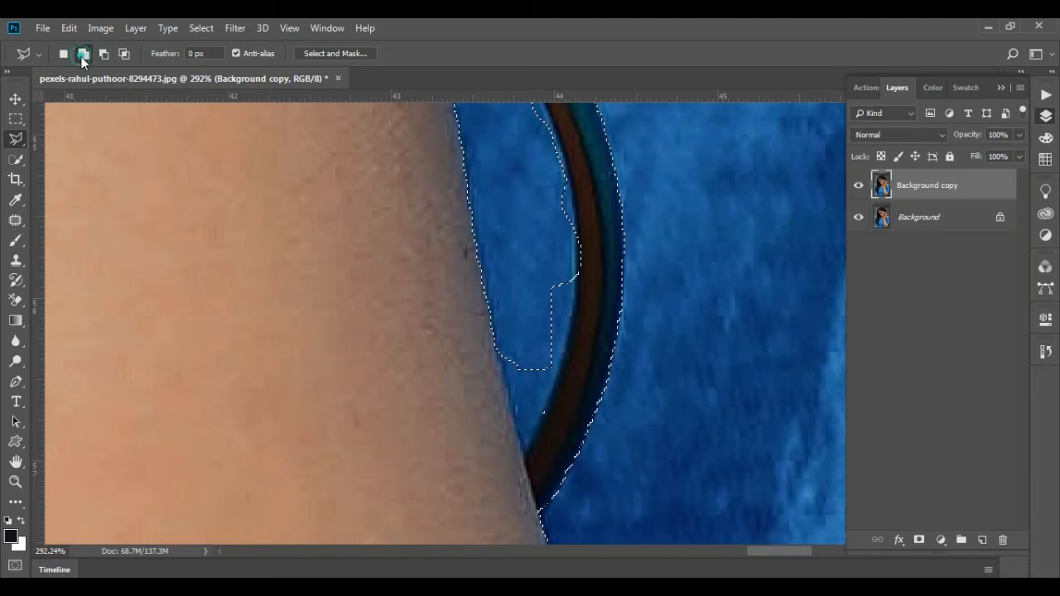
click(494, 351)
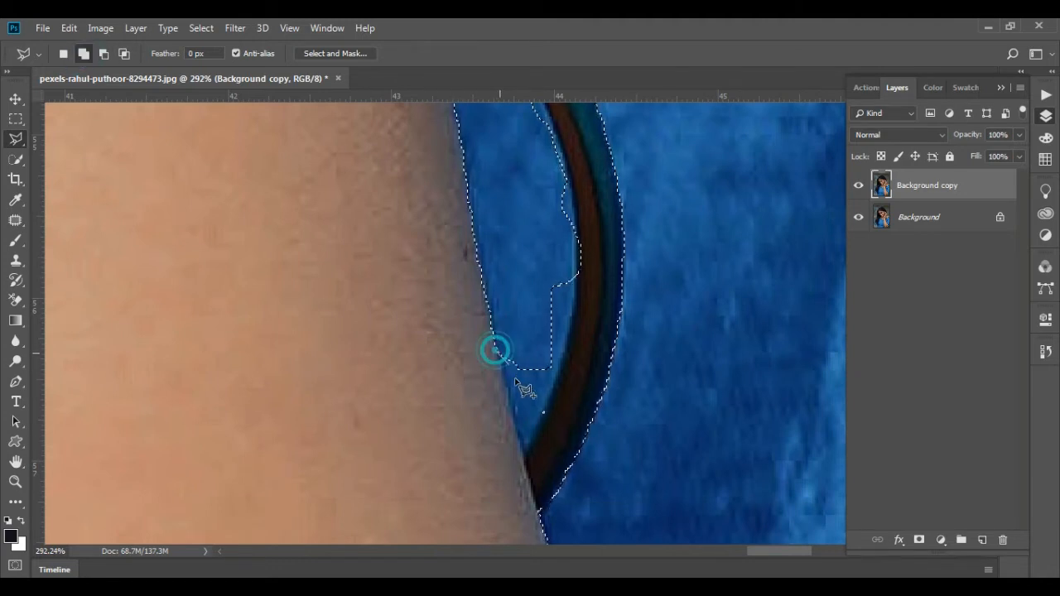
click(523, 457)
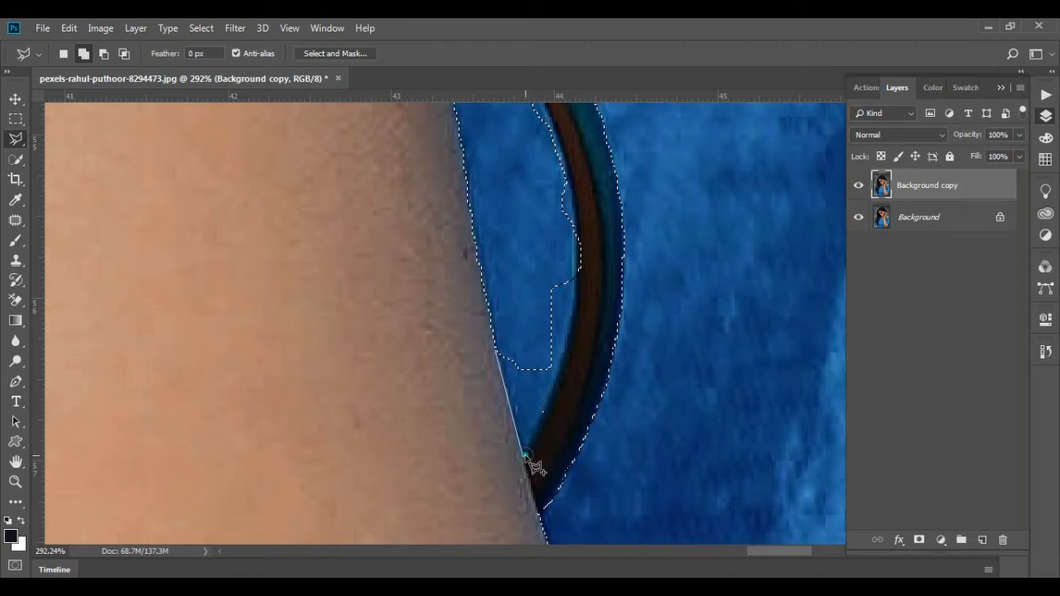
click(544, 414)
click(558, 372)
click(568, 343)
click(575, 299)
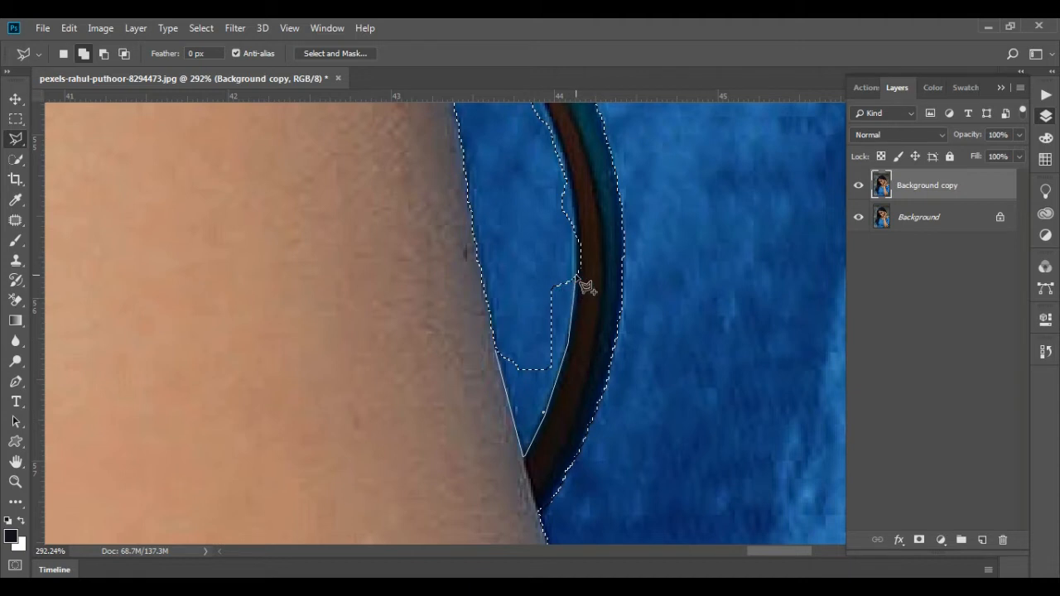
click(576, 270)
click(578, 239)
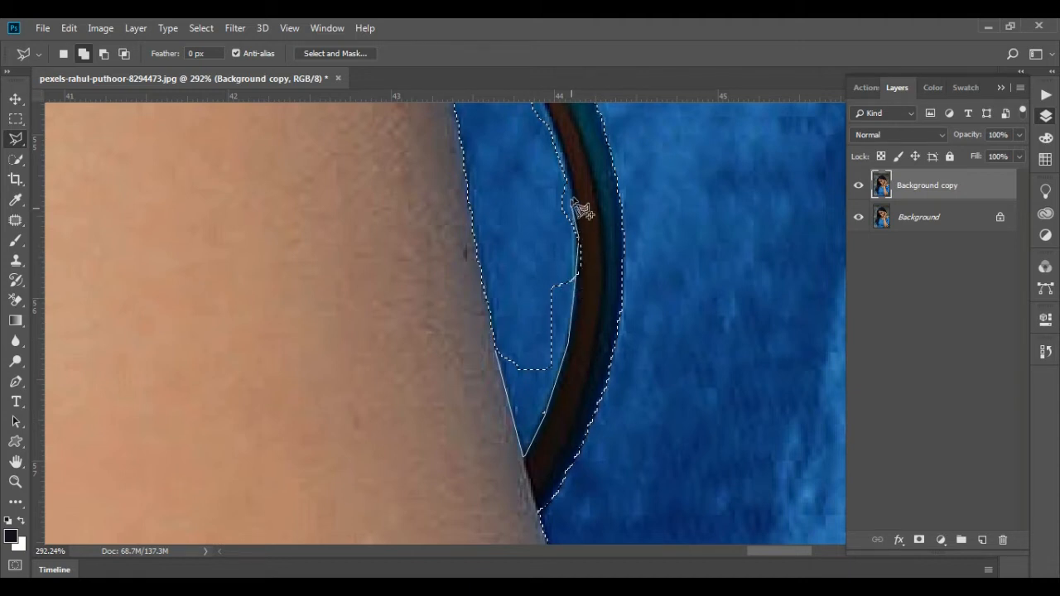
click(573, 197)
drag(573, 196, 601, 367)
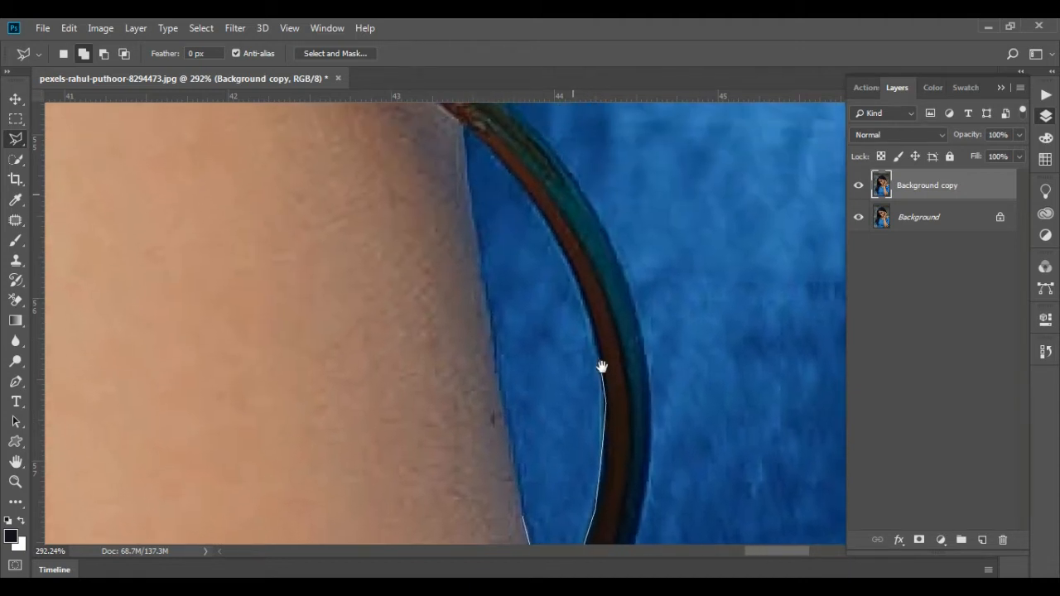
click(588, 330)
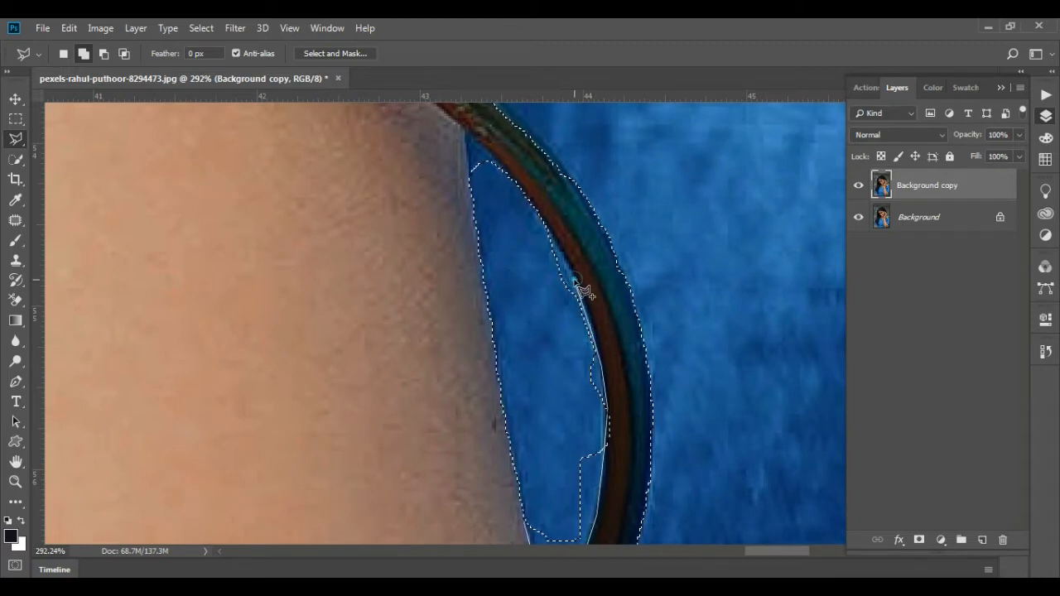
click(583, 290)
click(559, 242)
click(540, 217)
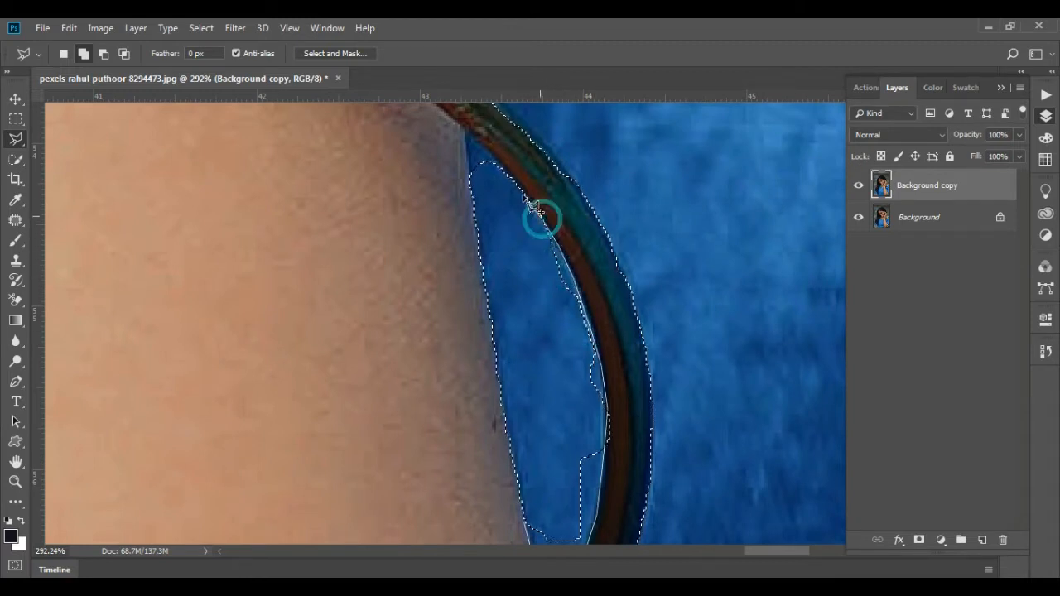
click(525, 193)
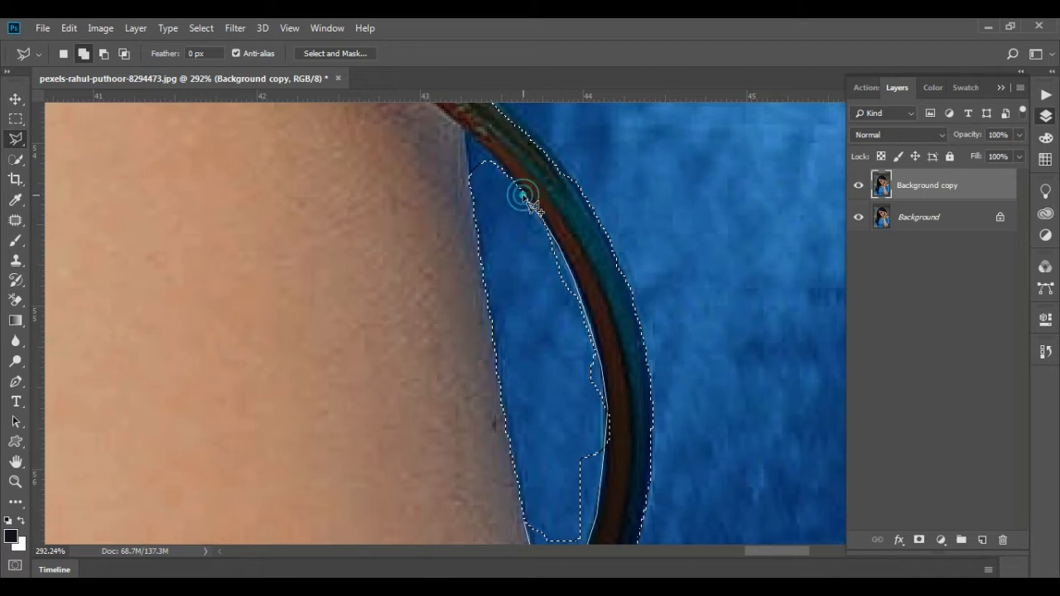
click(491, 160)
click(474, 147)
click(466, 141)
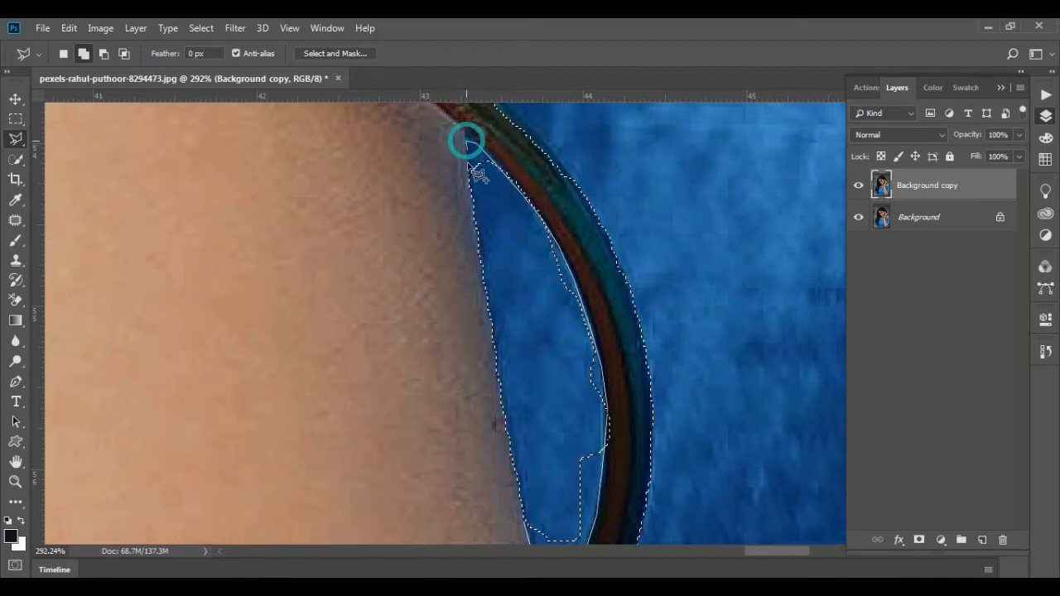
click(467, 197)
click(495, 258)
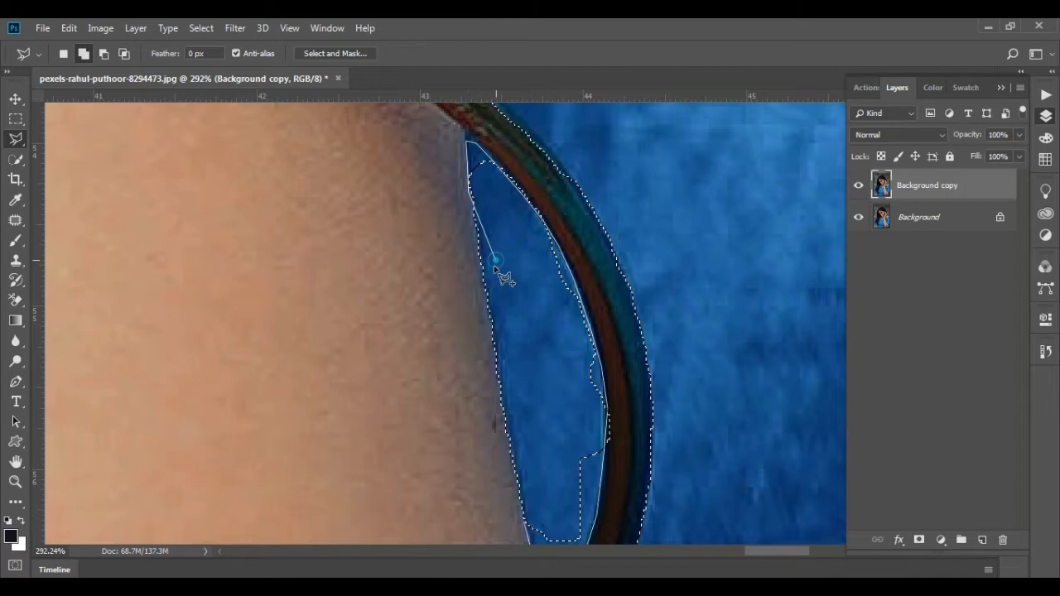
double_click(500, 325)
Subtract the sliver of bangle along the inner edge of the thin bangle from the dress selection with the Polygonal Lasso
scroll(577, 359, down, 2)
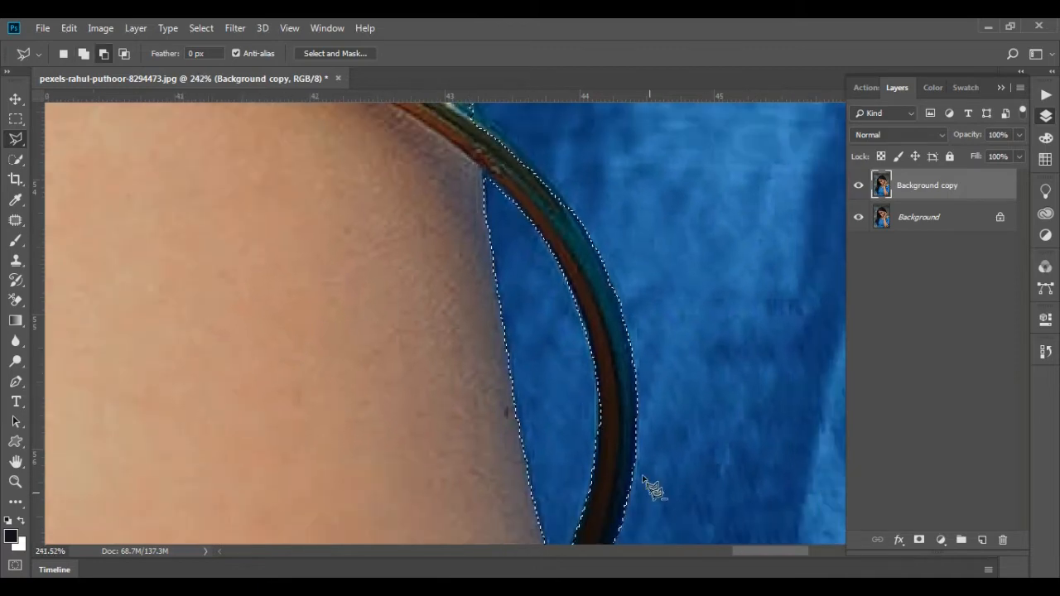
scroll(579, 405, up, 3)
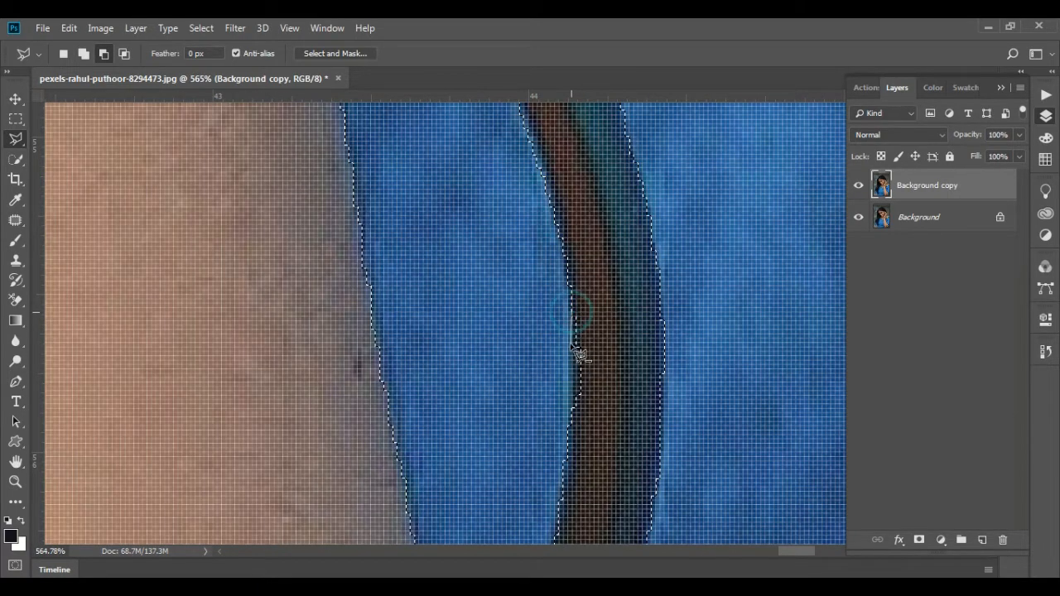
click(573, 349)
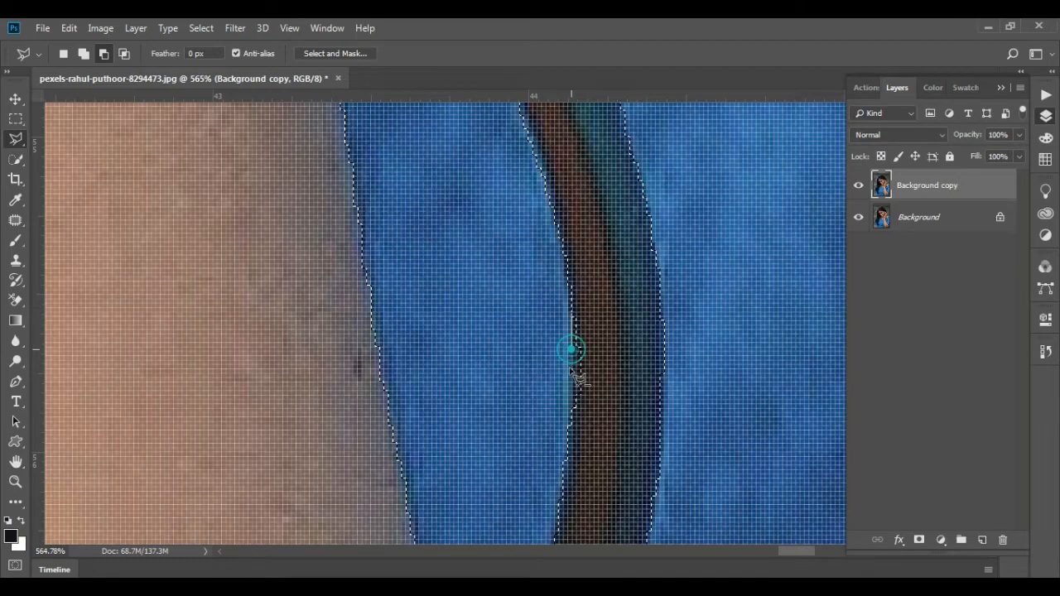
click(567, 449)
double_click(603, 325)
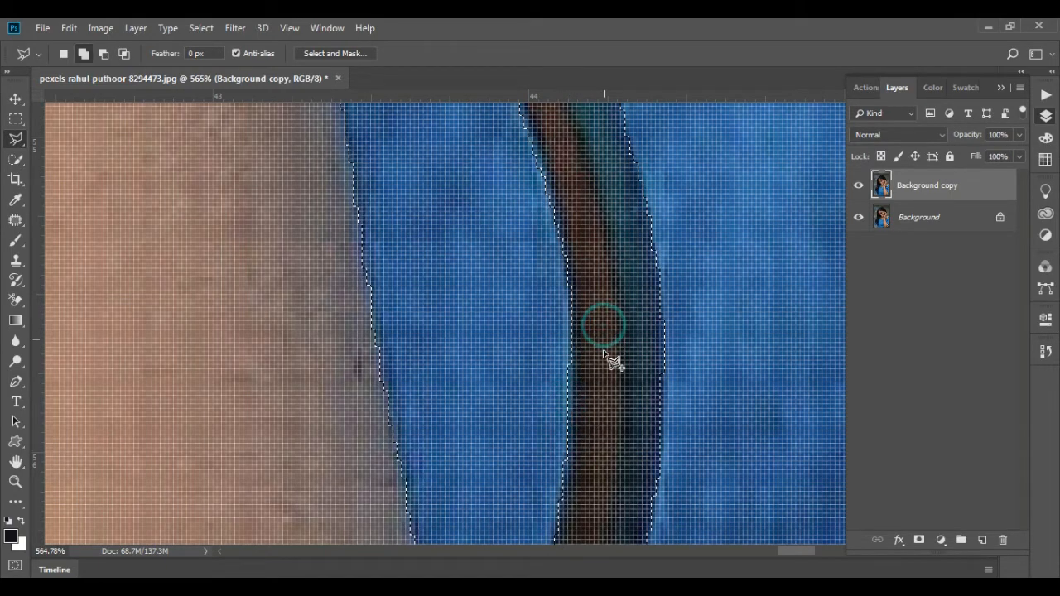
scroll(601, 344, down, 3)
scroll(609, 355, down, 8)
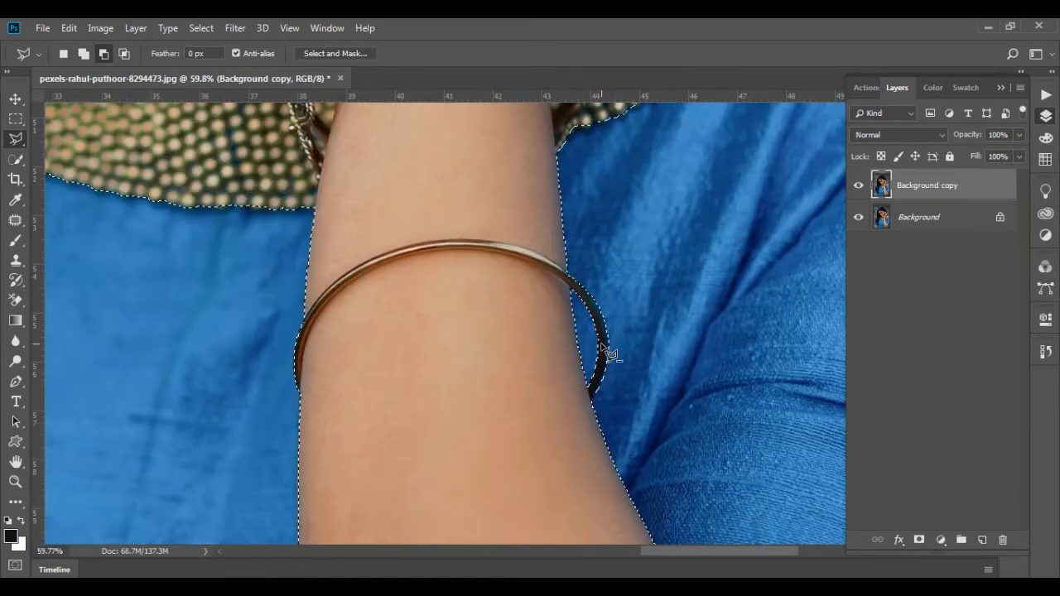
Add the unselected blue shoulder corner between the dark hair and the beaded neckline to the dress selection
scroll(602, 345, down, 1)
scroll(380, 284, up, 2)
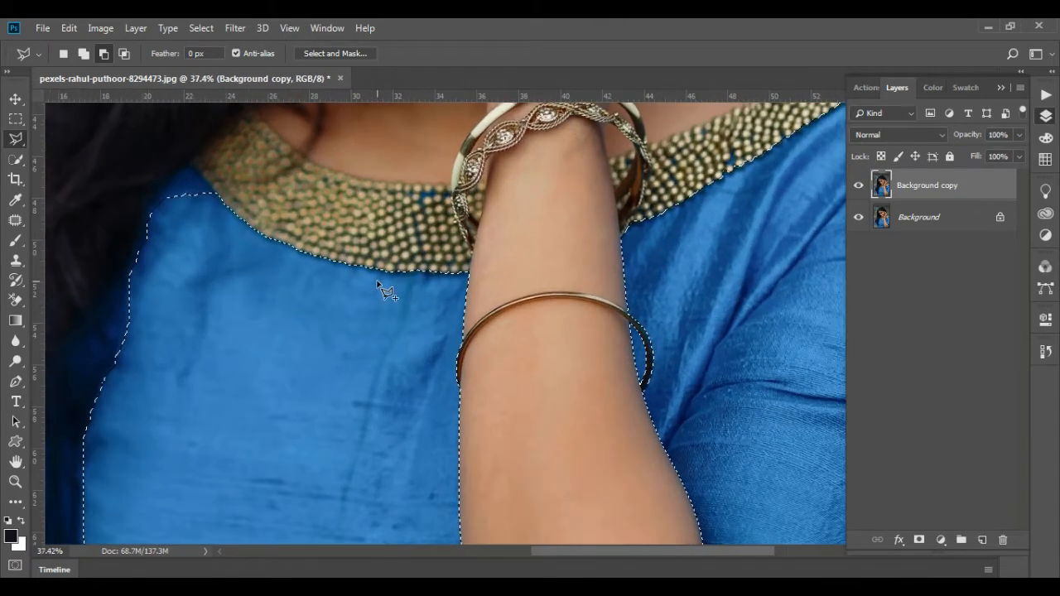
scroll(170, 200, up, 3)
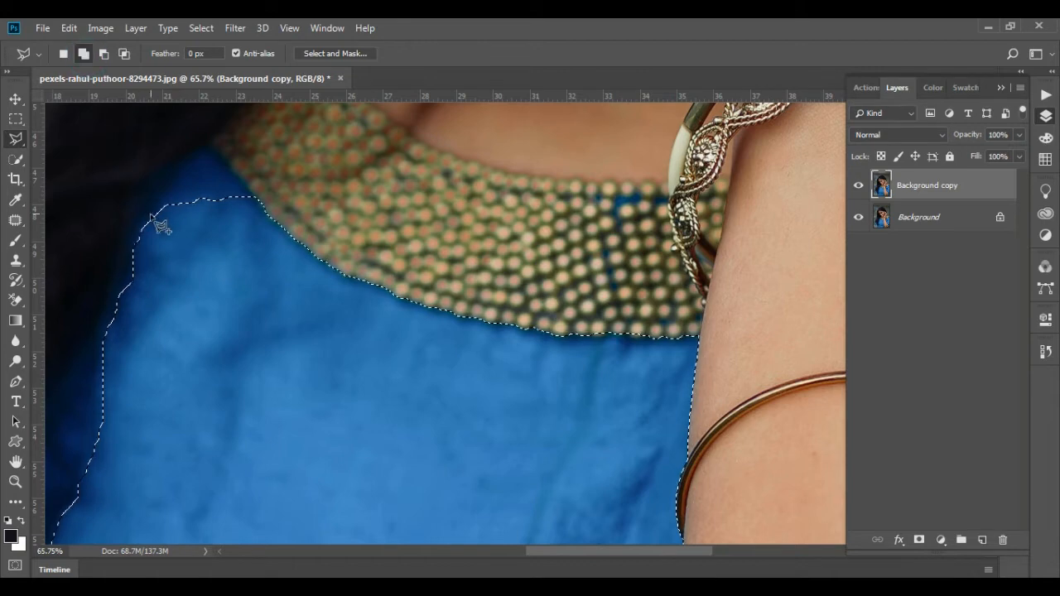
drag(149, 222, 208, 146)
click(208, 147)
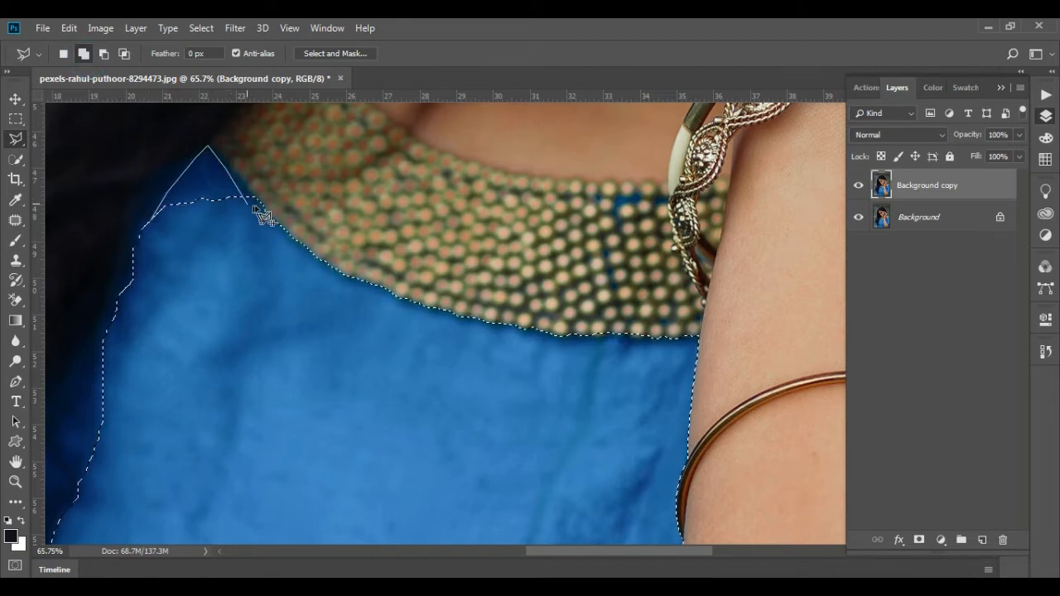
double_click(232, 236)
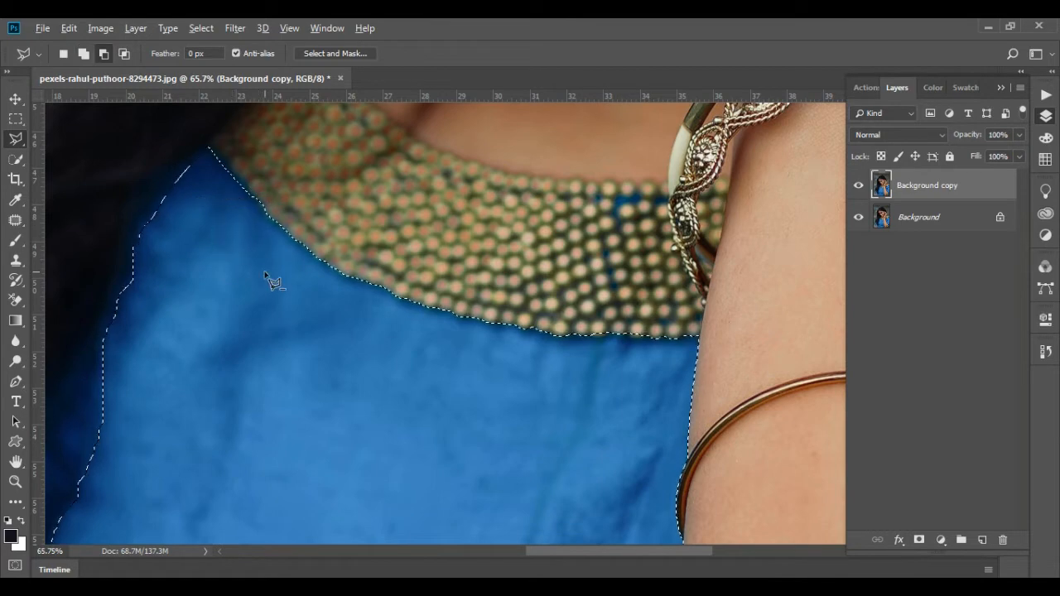
Add the lower part of the hair-covered blue sleeve to the selection, tracing above the beaded cuff and around the hair tips up to the bodice
scroll(274, 284, down, 3)
scroll(273, 284, down, 4)
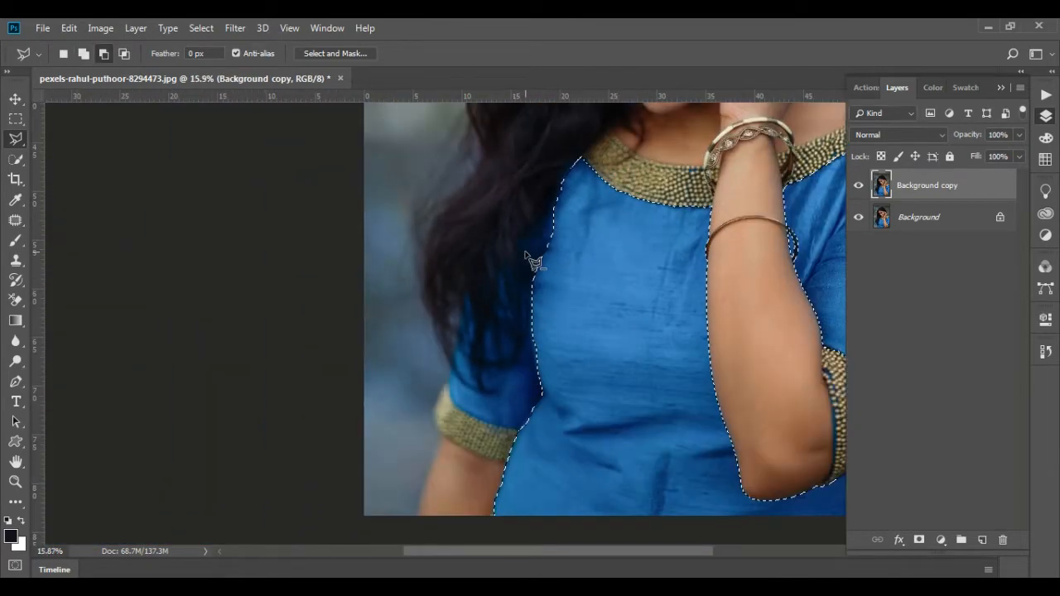
scroll(553, 299, up, 3)
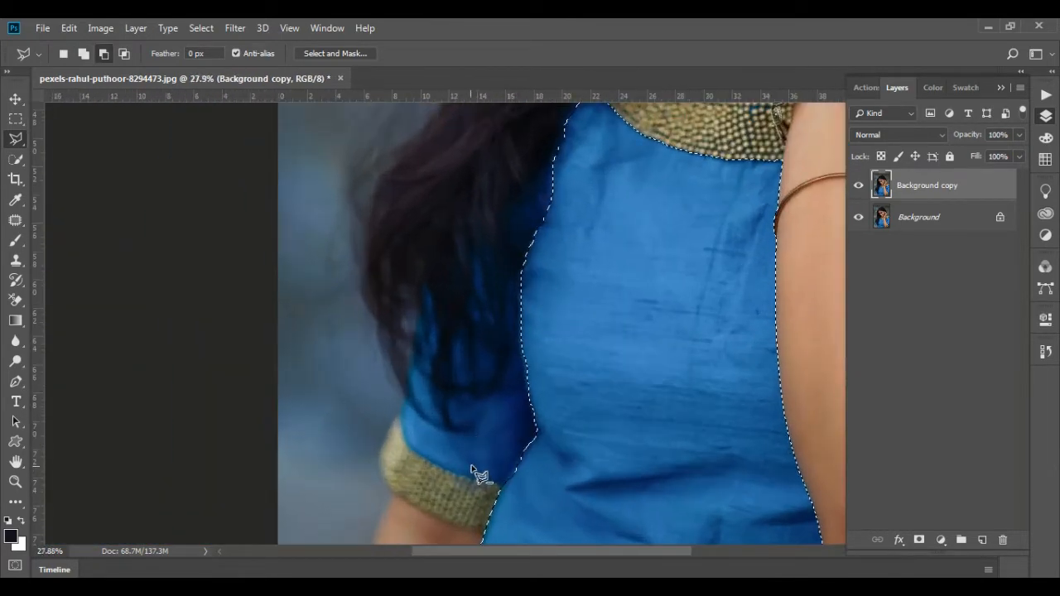
scroll(482, 473, up, 3)
scroll(531, 513, up, 1)
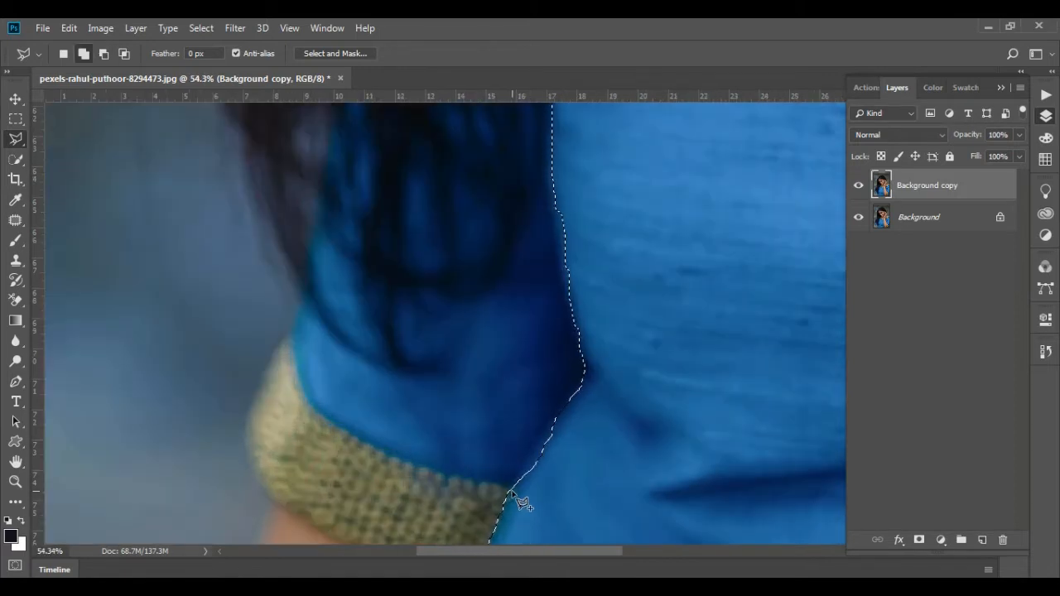
drag(512, 490, 424, 469)
click(424, 466)
click(366, 441)
click(328, 416)
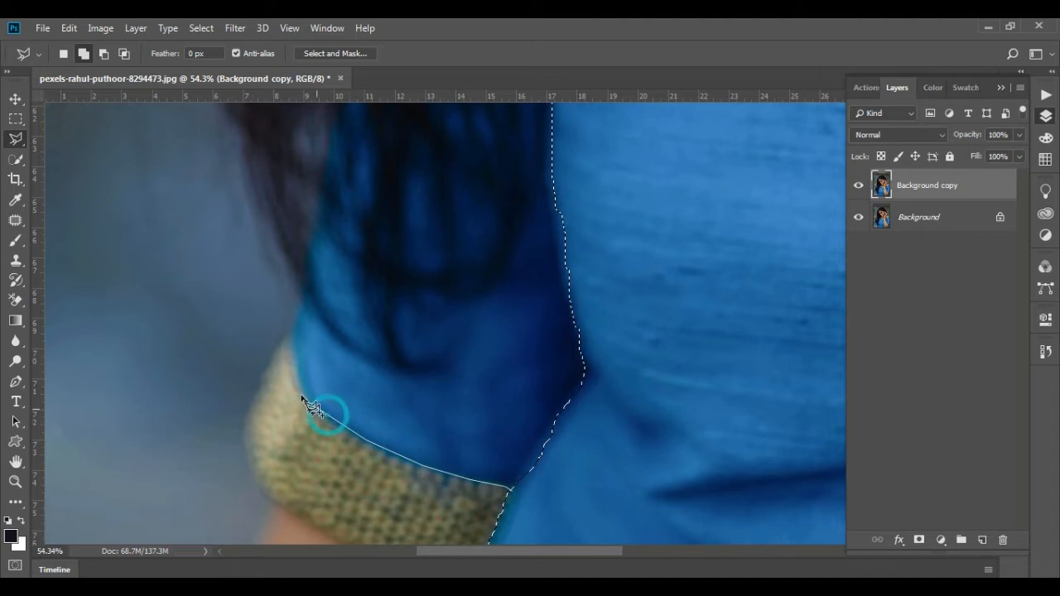
click(287, 348)
click(299, 310)
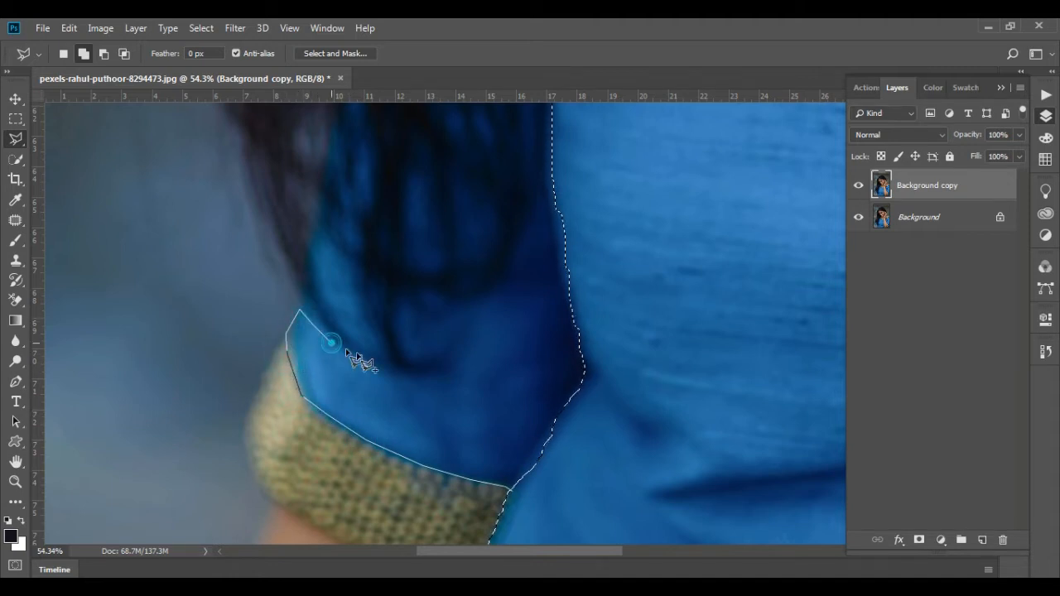
click(335, 345)
click(424, 373)
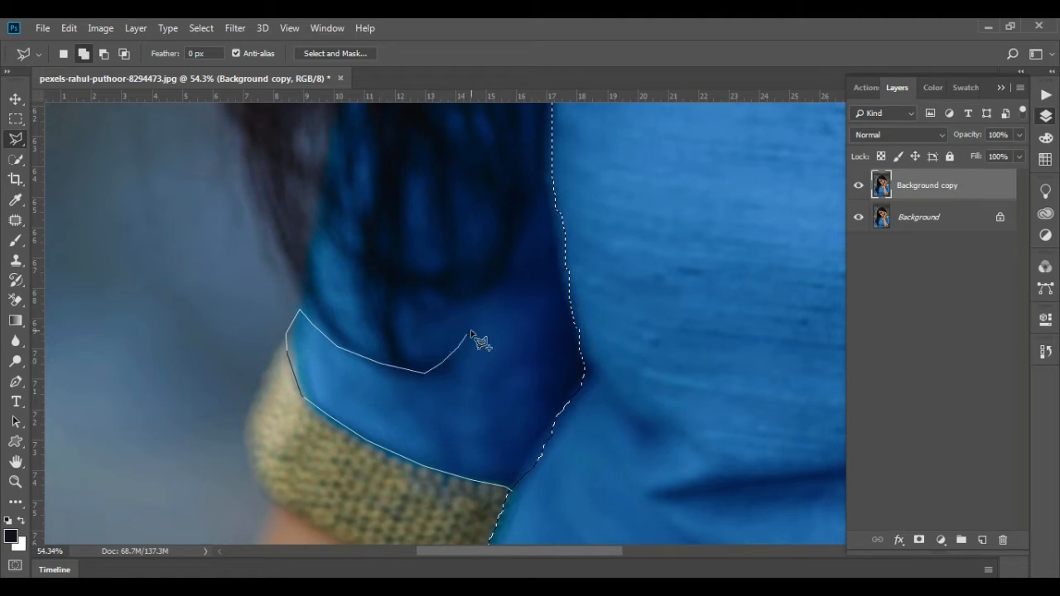
click(470, 332)
click(418, 352)
click(404, 325)
click(408, 305)
click(400, 290)
click(437, 312)
click(489, 284)
click(511, 260)
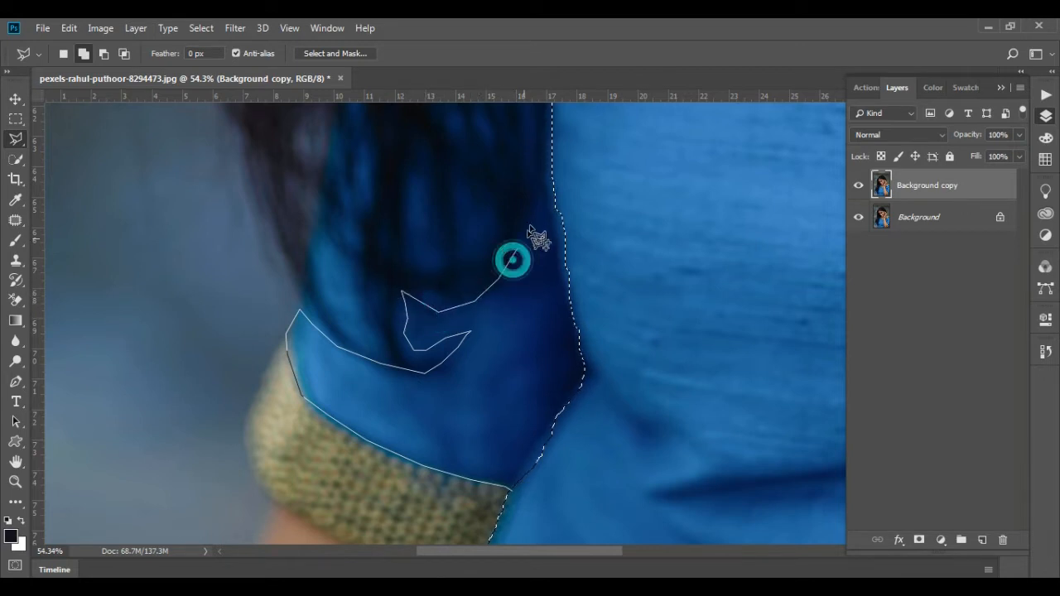
click(549, 176)
double_click(563, 156)
Add the unselected dark blue wedge between the hair-covered sleeve and the bodice to the dress selection
click(564, 193)
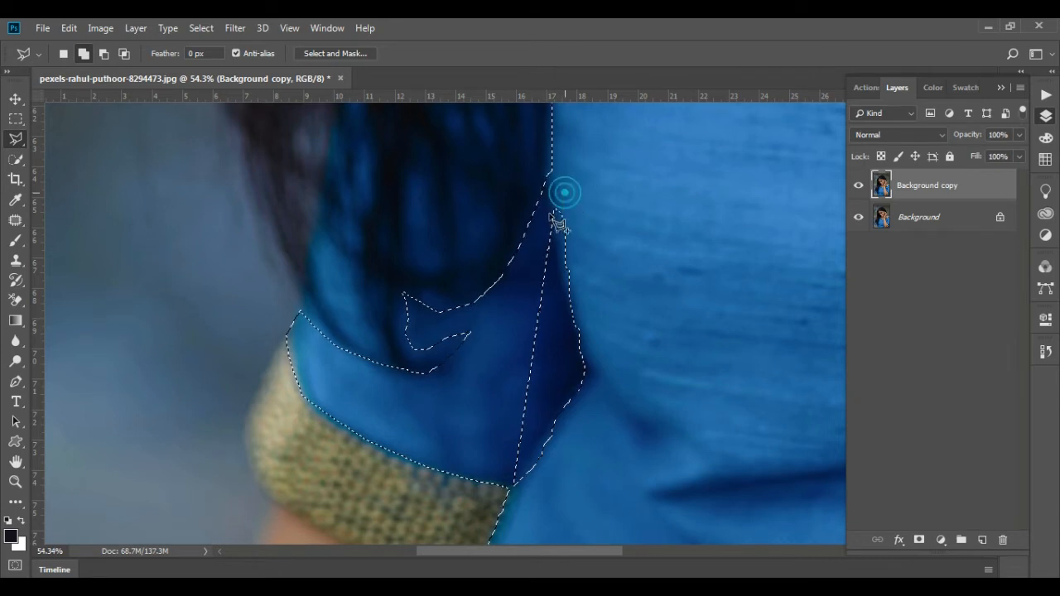
click(527, 253)
click(507, 346)
click(510, 427)
click(528, 443)
click(561, 457)
click(615, 445)
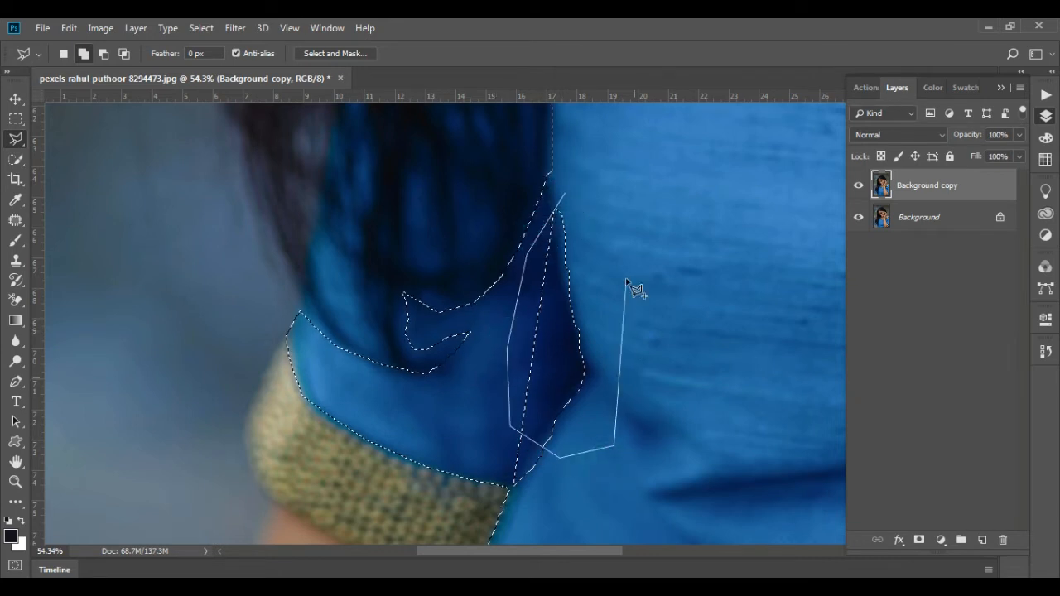
double_click(627, 280)
Add the small remaining gap where the hair-side sleeve's beaded cuff meets the bodice to the dress selection
click(484, 439)
click(517, 494)
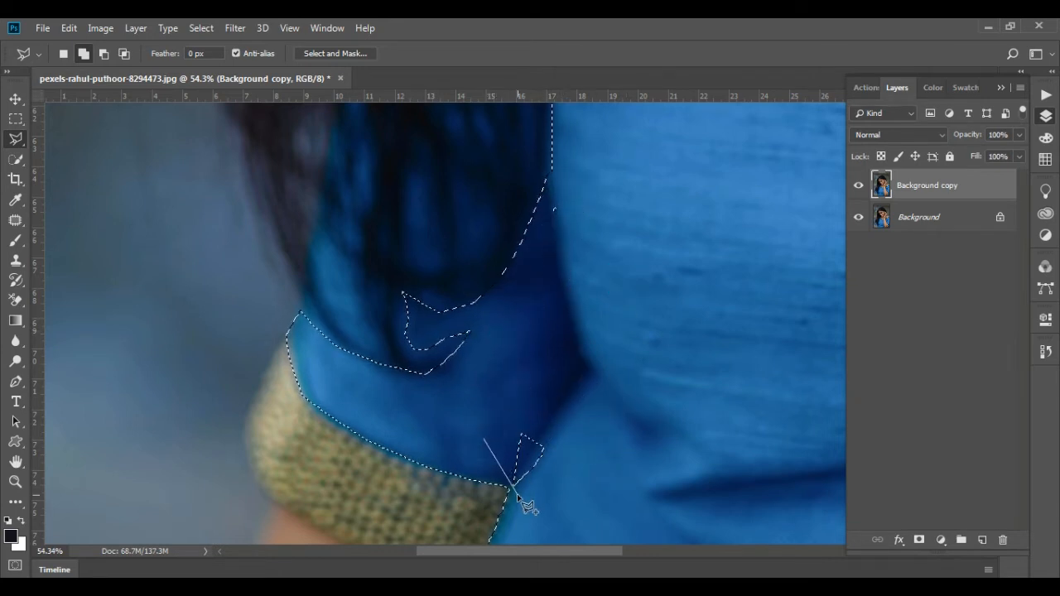
click(558, 501)
double_click(548, 405)
scroll(514, 406, down, 4)
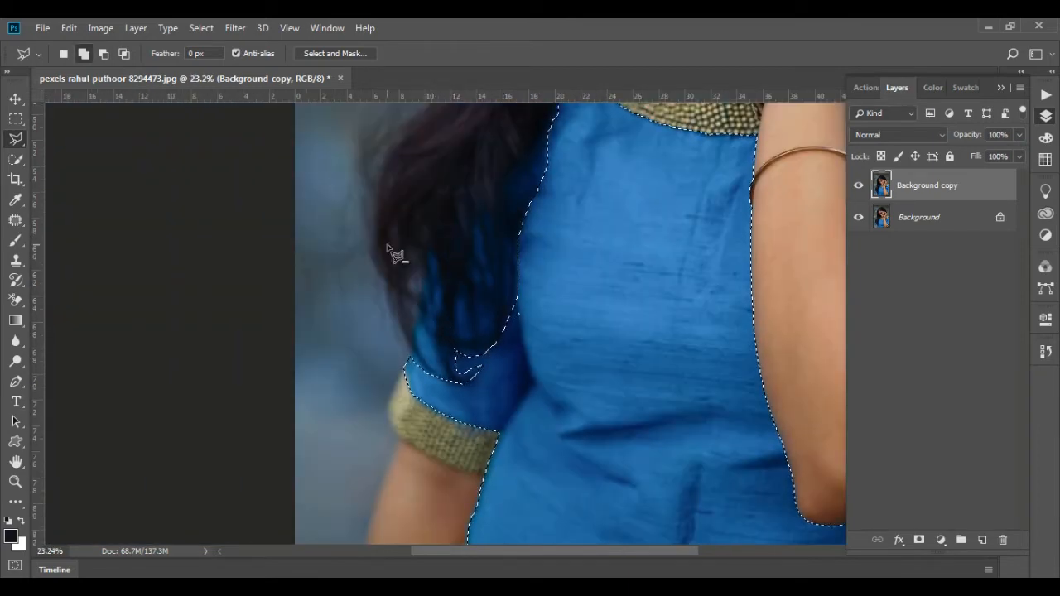
scroll(390, 243, down, 3)
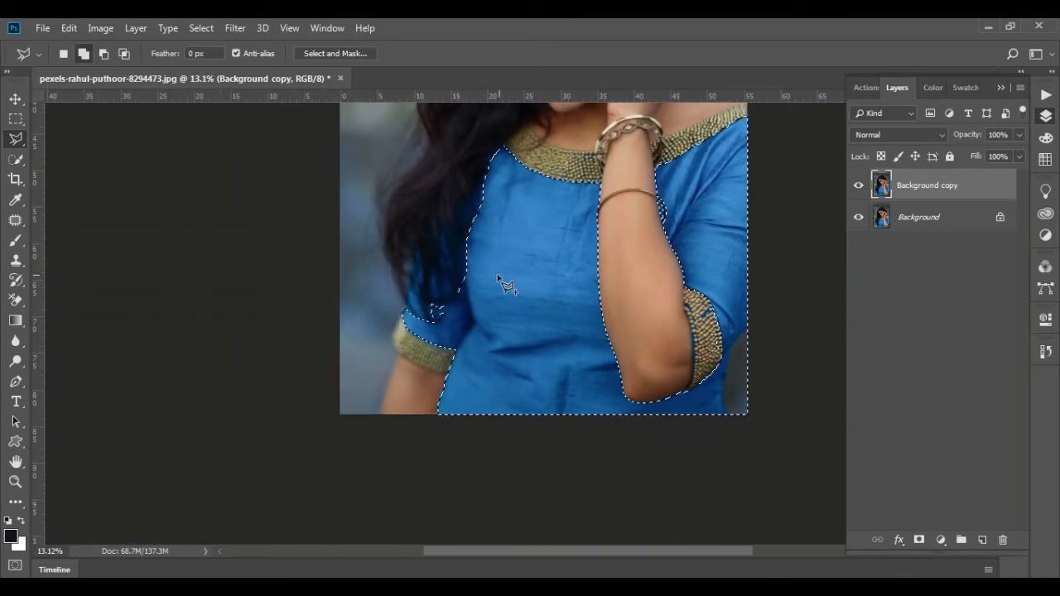
Subtract the grey background area beside the dress, below the raised arm's sleeve, from the selection in the image's lower corner
scroll(755, 374, up, 1)
scroll(755, 374, up, 3)
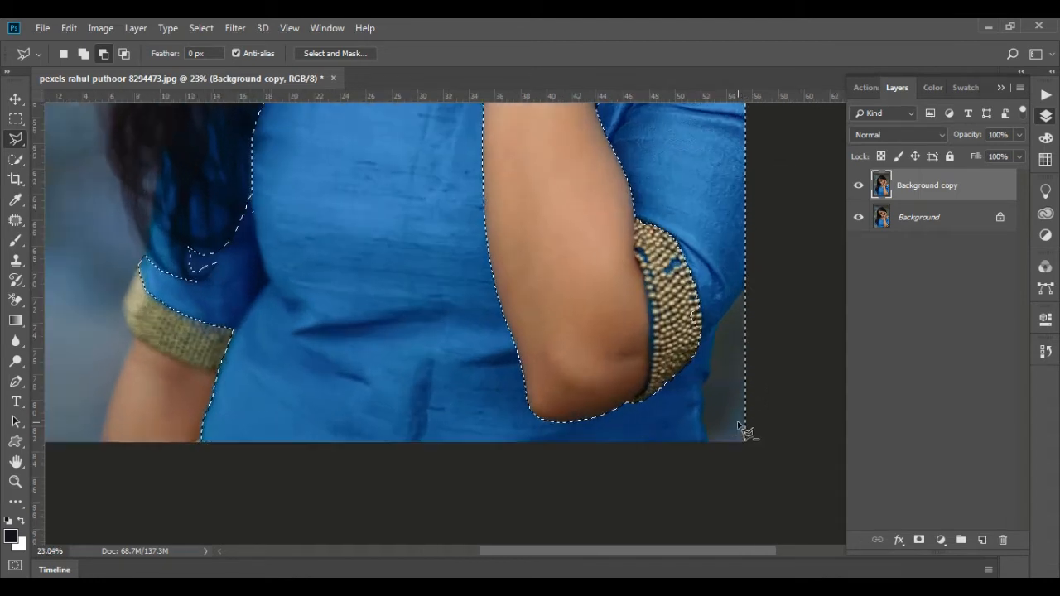
click(750, 213)
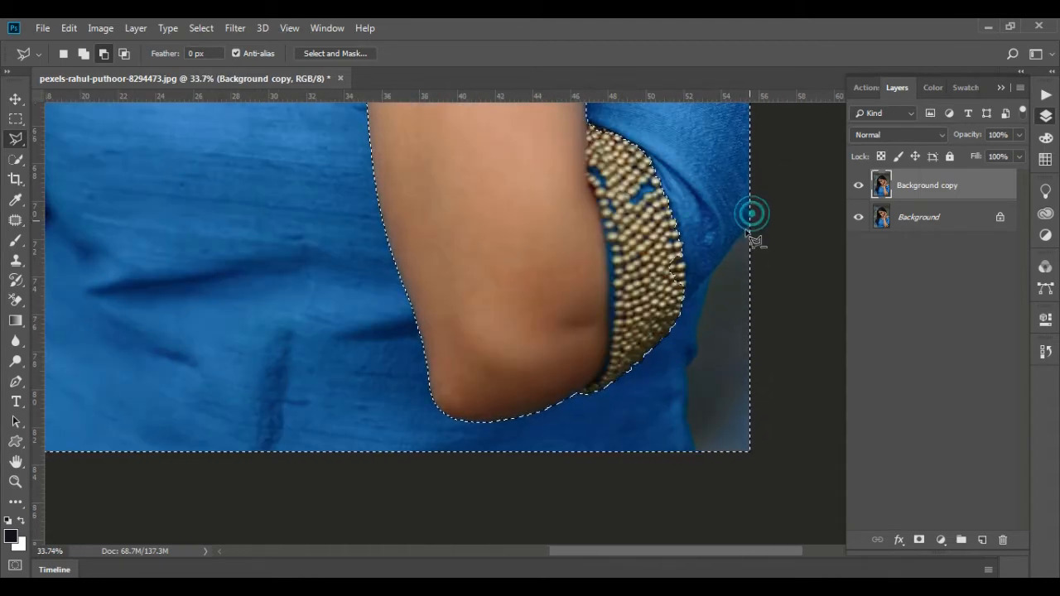
click(724, 259)
click(705, 286)
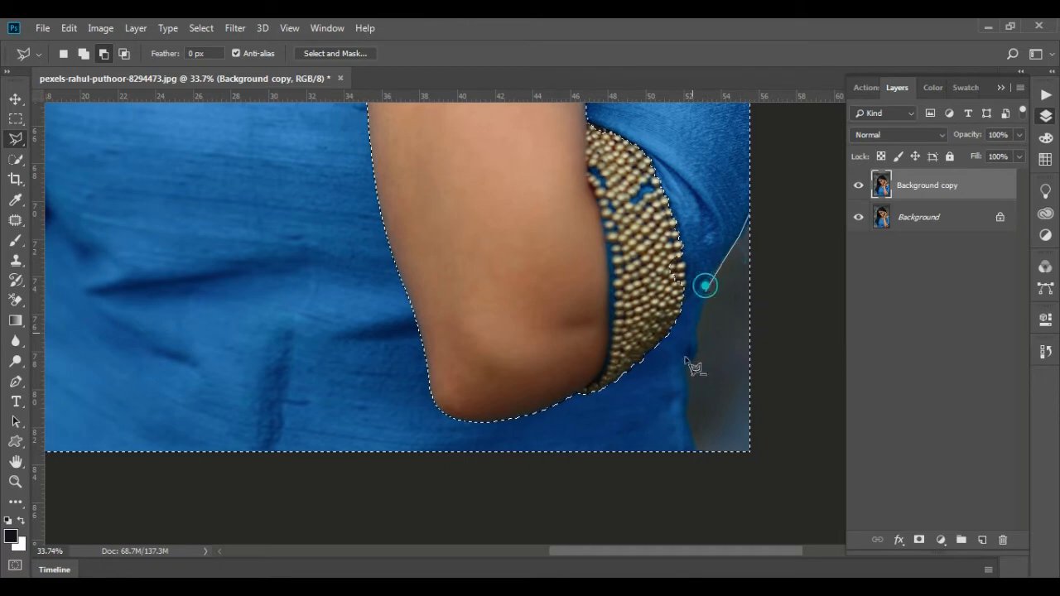
click(686, 373)
click(687, 404)
click(707, 489)
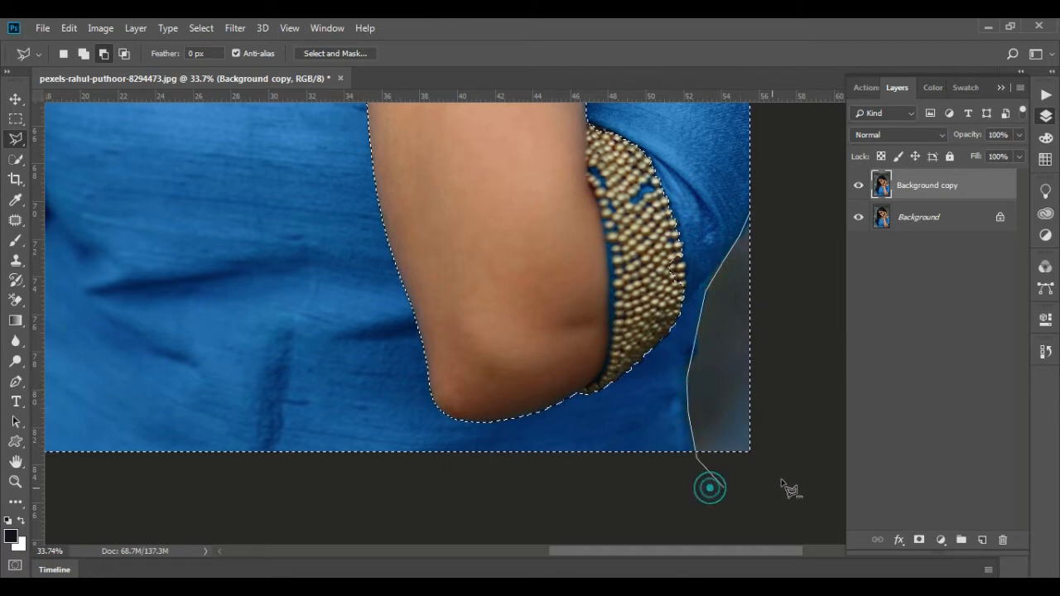
double_click(794, 372)
scroll(745, 393, down, 2)
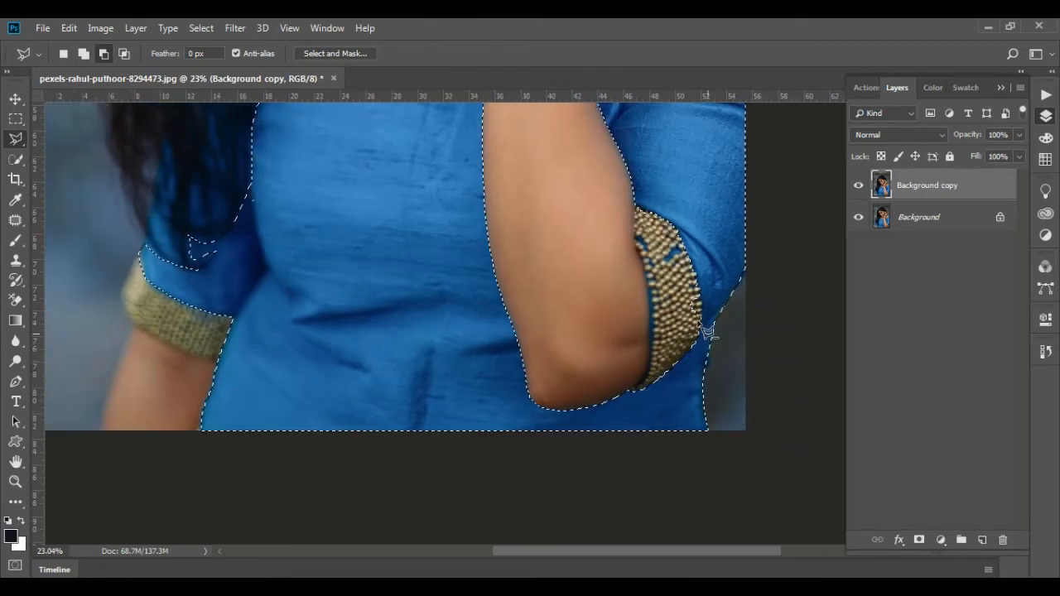
Subtract the leftover beads along the outer edge of the raised arm's beaded cuff from the dress selection
scroll(705, 331, up, 5)
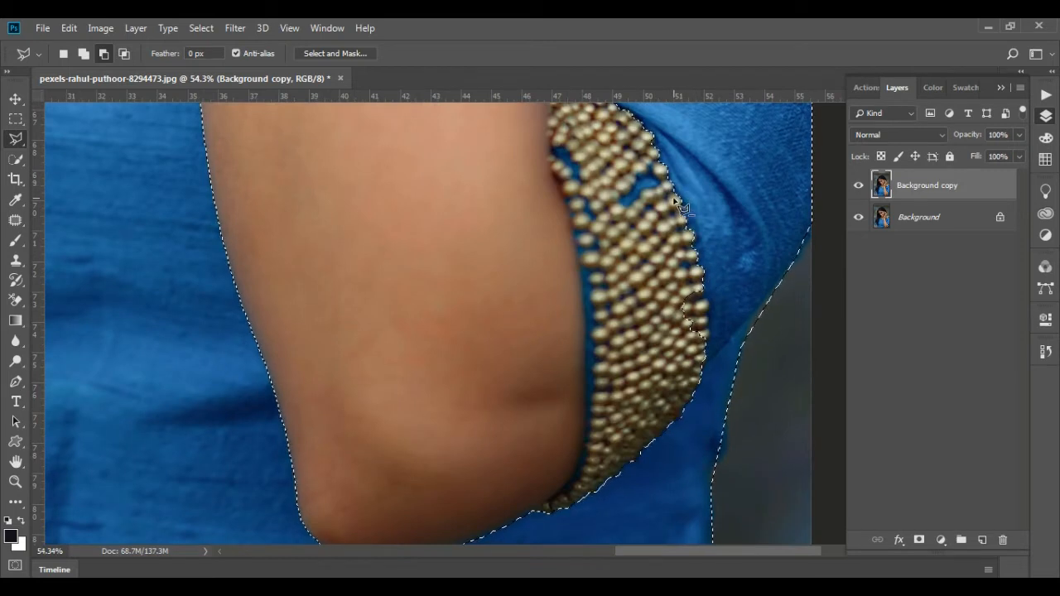
click(709, 320)
click(671, 377)
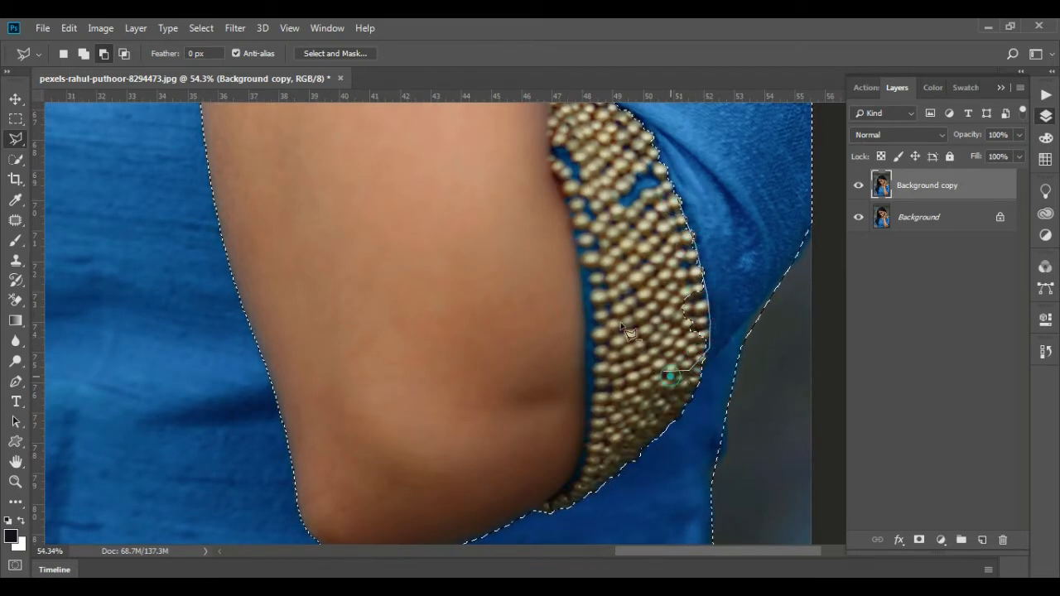
double_click(628, 300)
scroll(654, 325, down, 5)
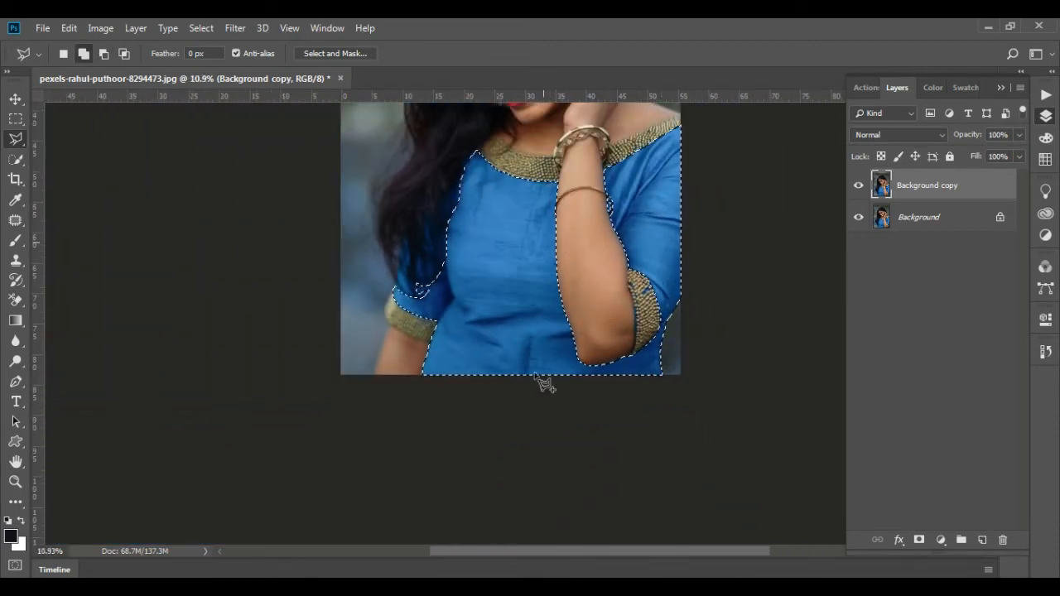
Open a Hue/Saturation adjustment for the selected dress and turn on Colorize
scroll(566, 222, up, 1)
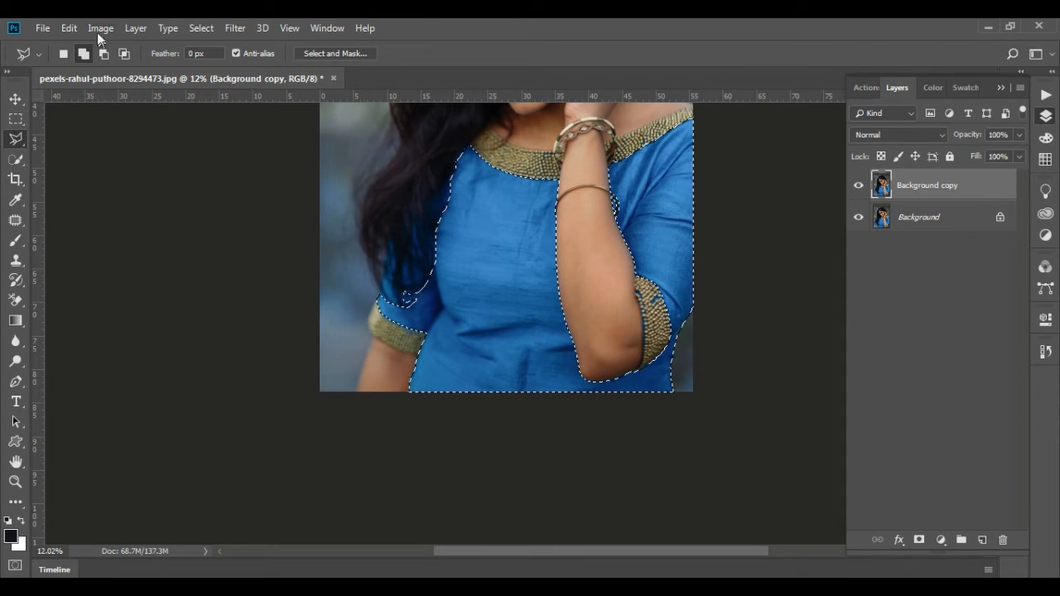
click(101, 29)
mouse_move(124, 69)
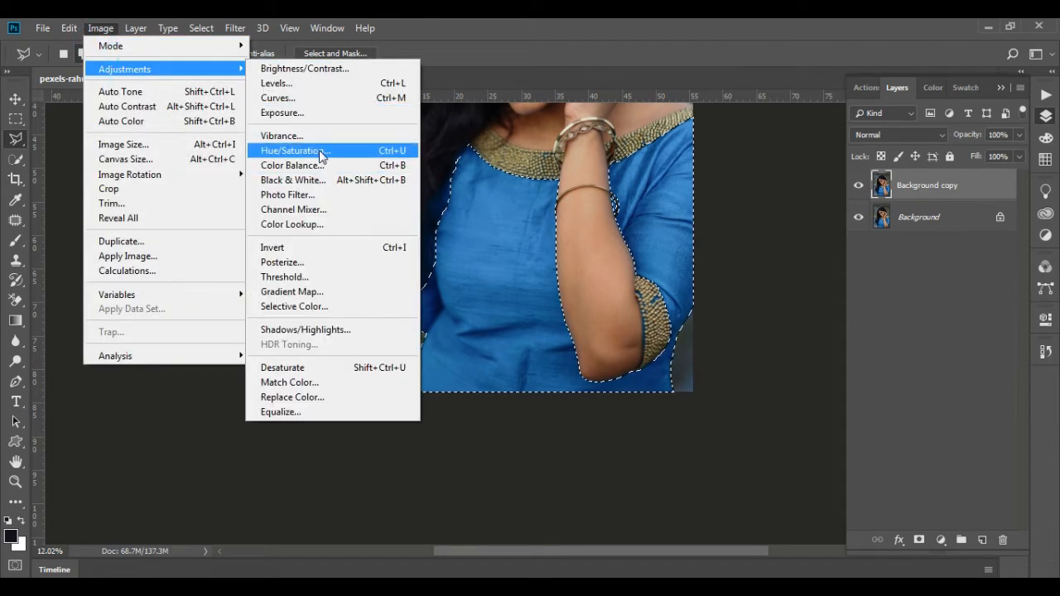
click(322, 152)
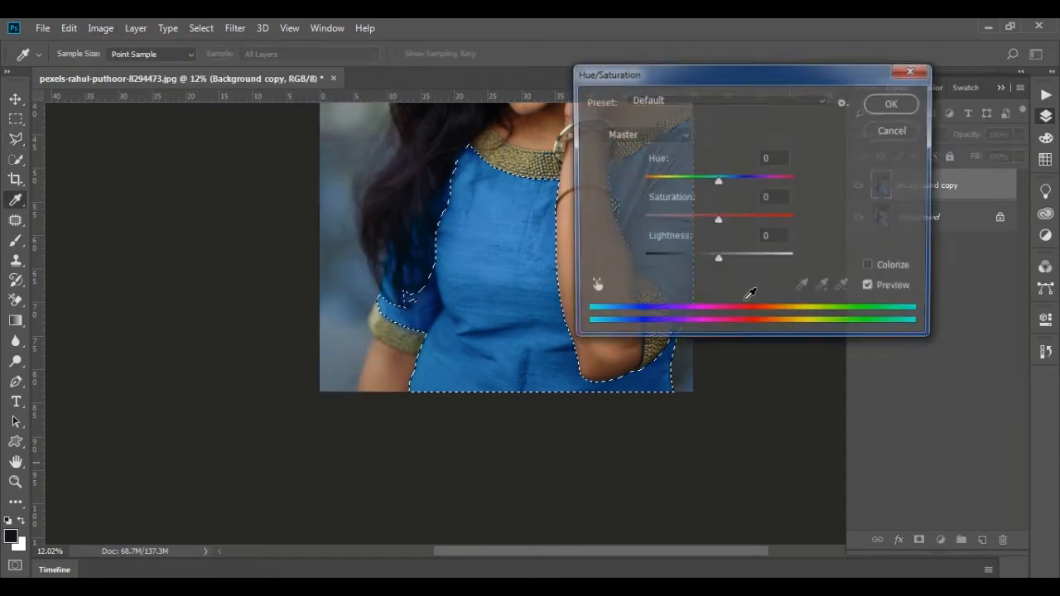
click(870, 268)
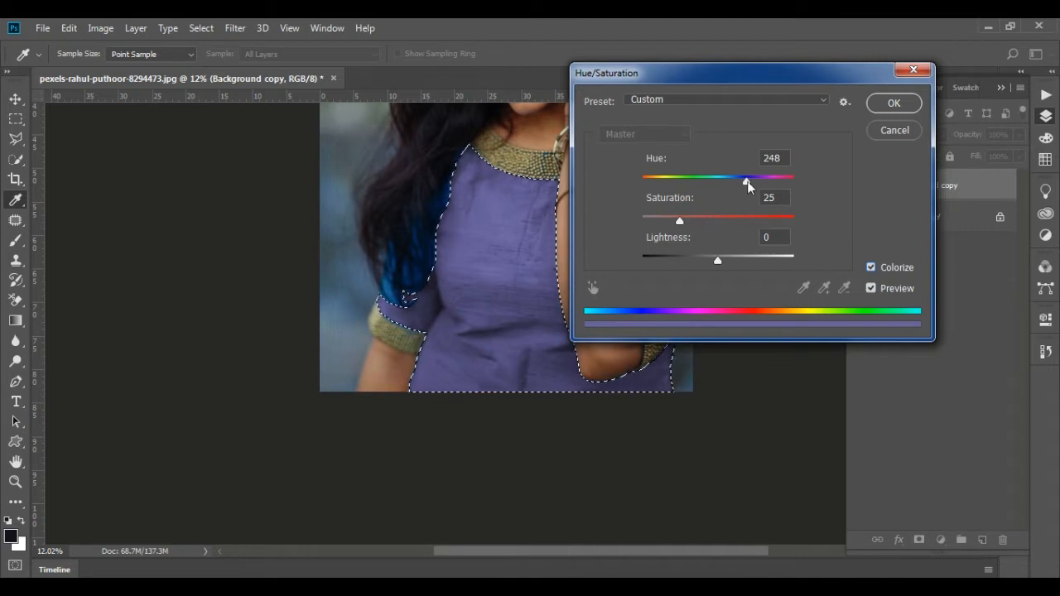
drag(748, 186, 708, 224)
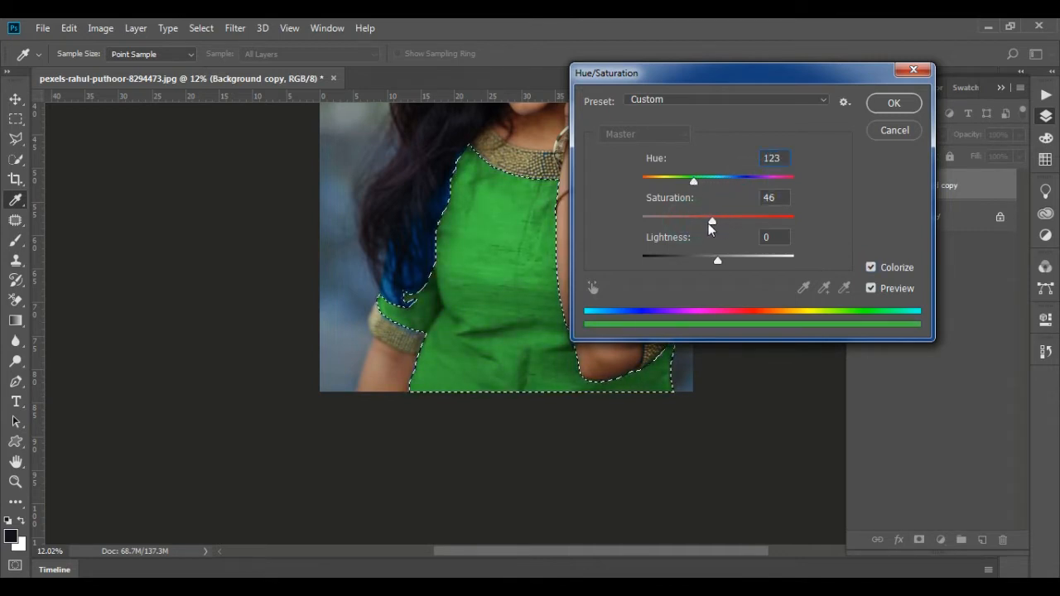
drag(693, 182, 702, 181)
drag(705, 220, 710, 220)
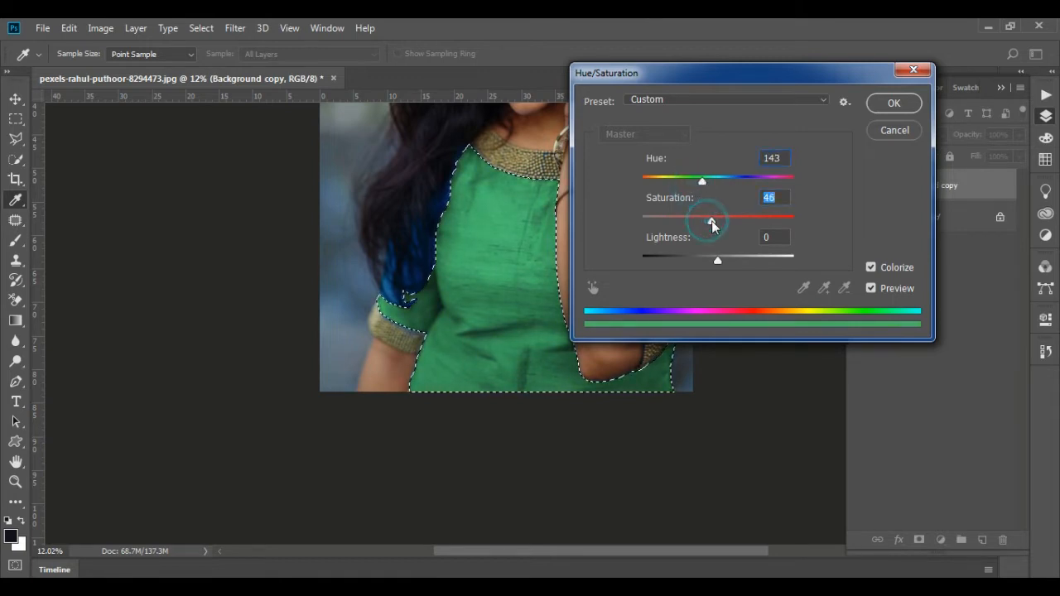
click(718, 260)
drag(724, 263, 714, 263)
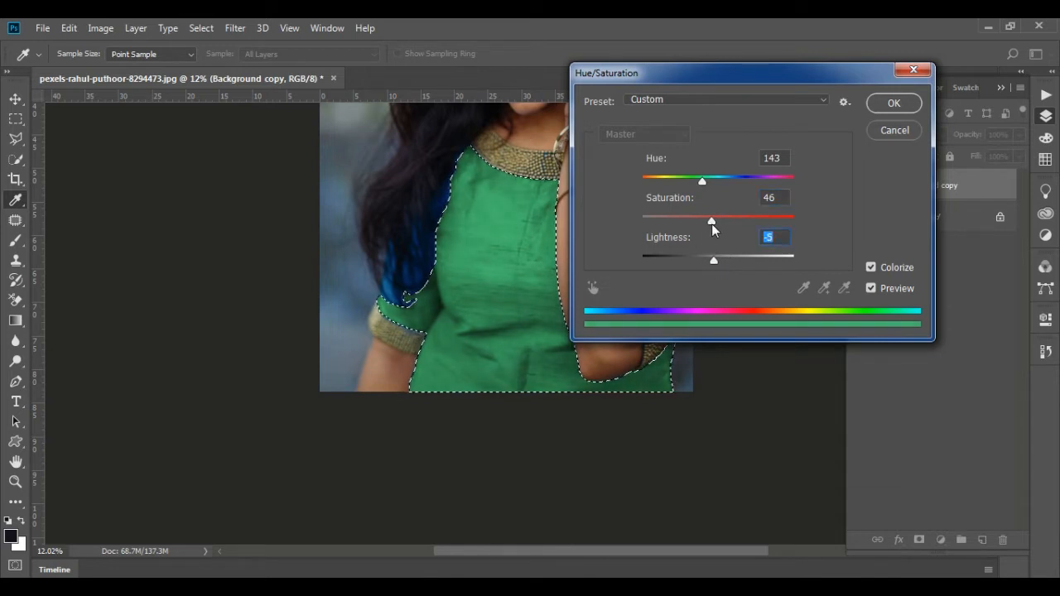
click(712, 222)
click(892, 131)
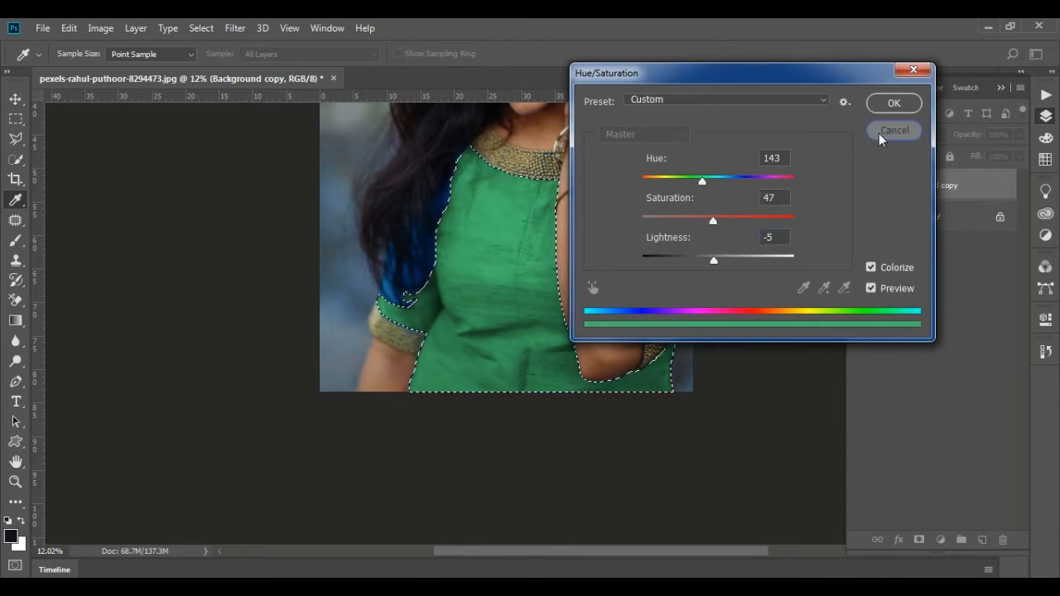
Add the hair-covered upper part of the sleeve to the dress selection with the Polygonal Lasso
scroll(398, 168, up, 3)
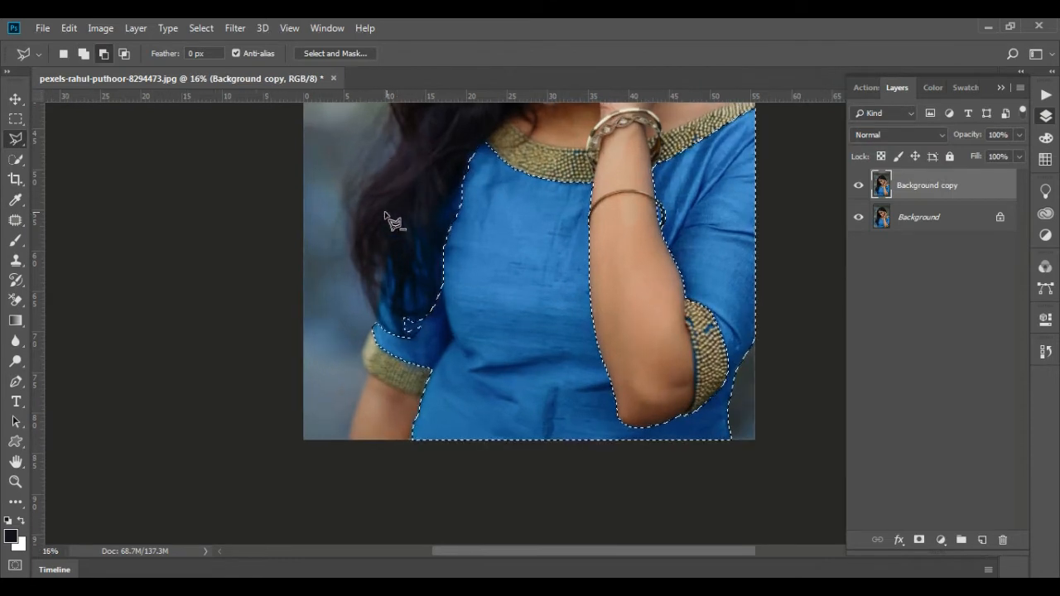
click(371, 348)
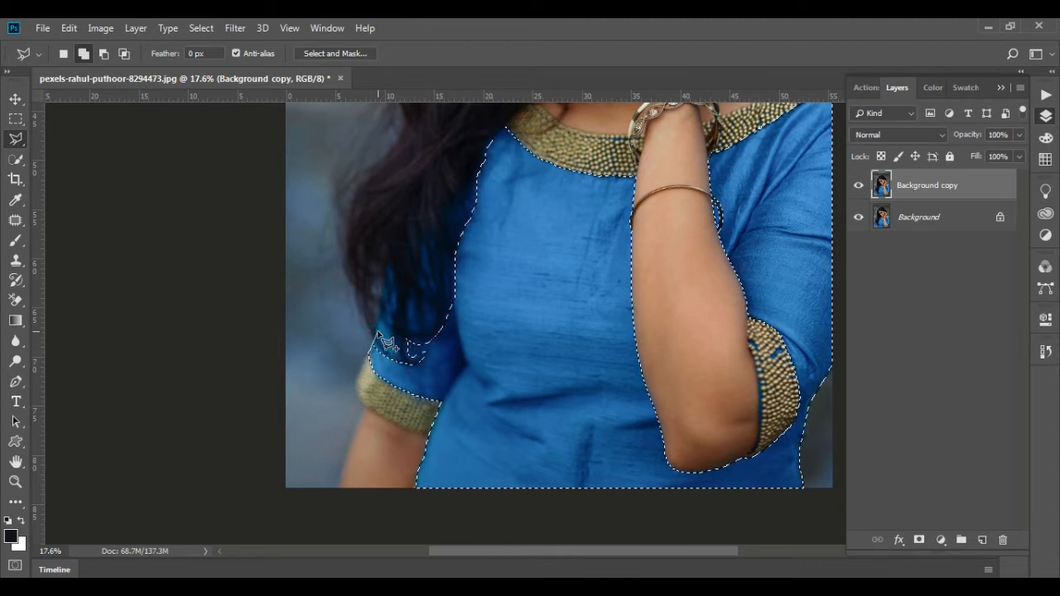
click(386, 258)
click(410, 232)
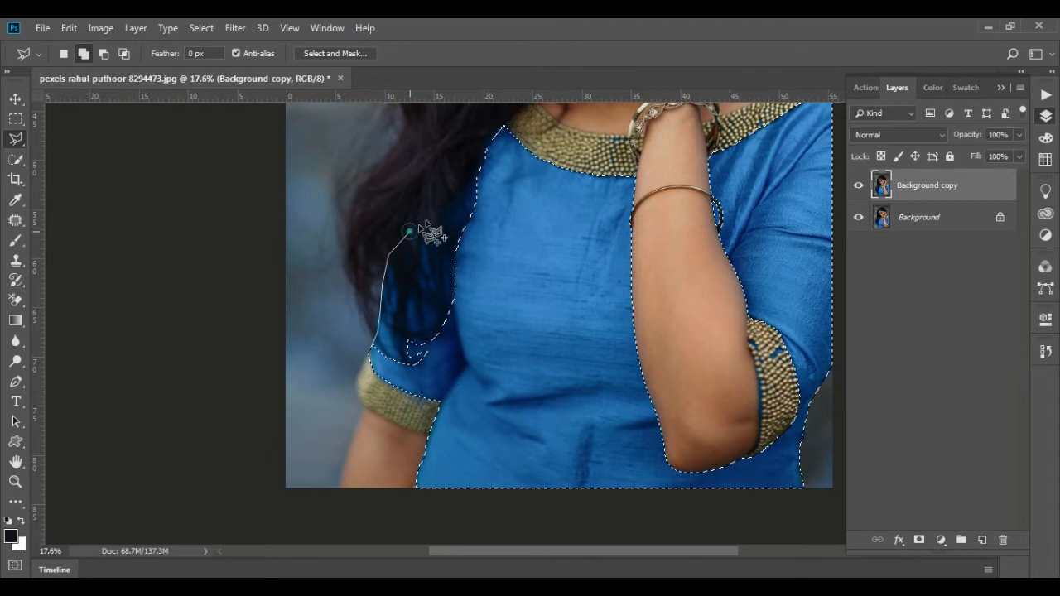
click(469, 188)
click(486, 184)
click(503, 194)
click(524, 266)
click(500, 370)
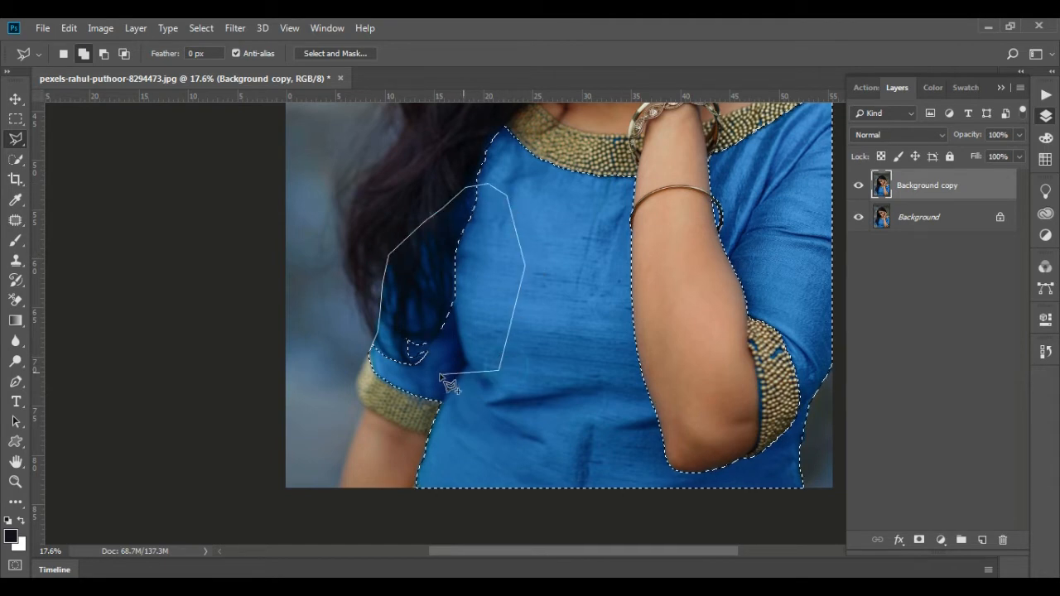
double_click(439, 373)
Open a Hue/Saturation adjustment for the completed dress selection and turn on Colorize
scroll(402, 308, down, 1)
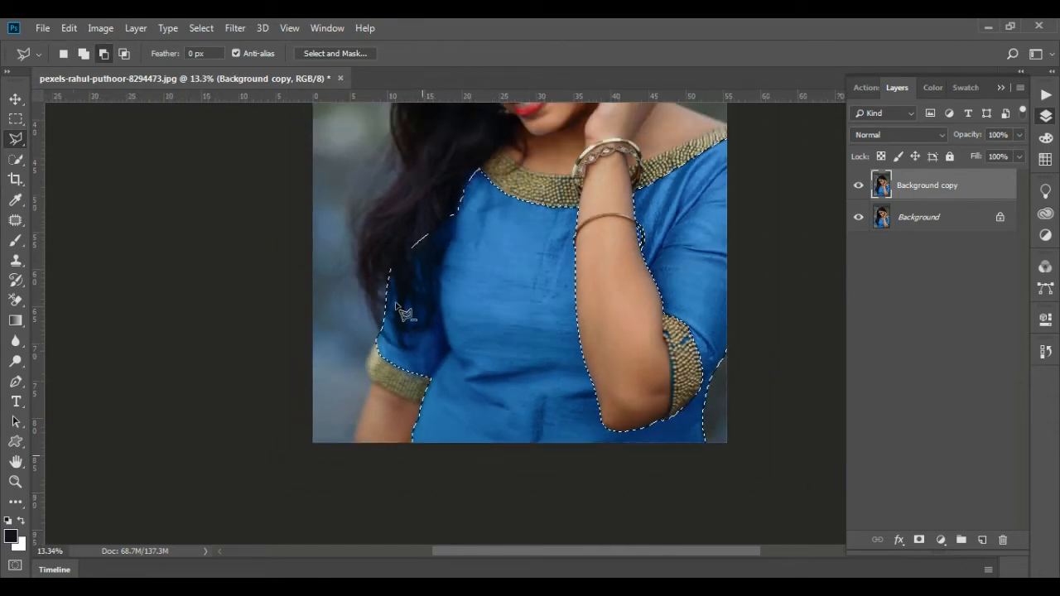
scroll(403, 313, down, 1)
click(103, 28)
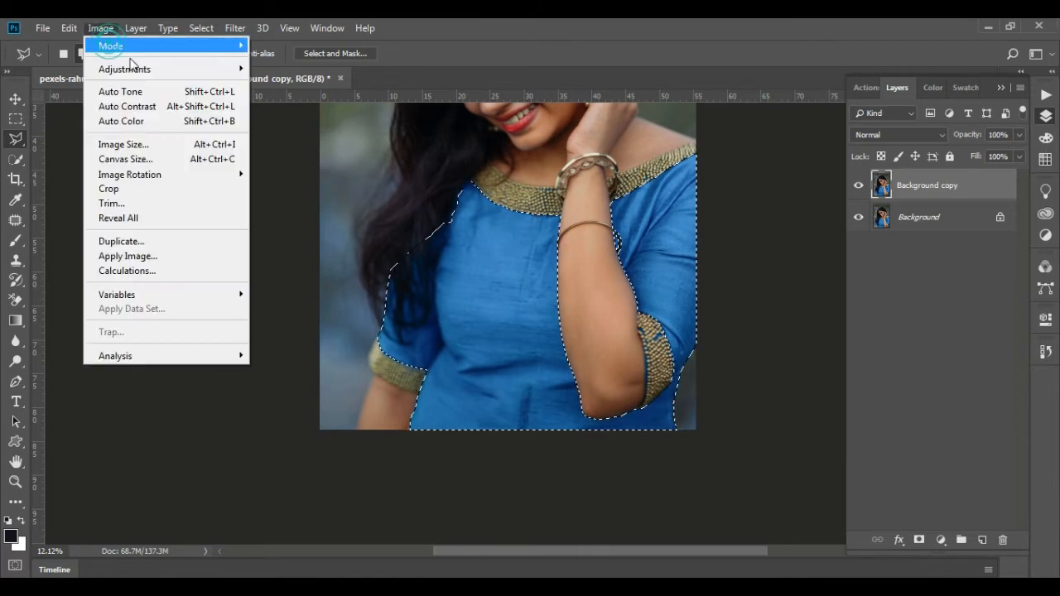
mouse_move(141, 69)
click(316, 151)
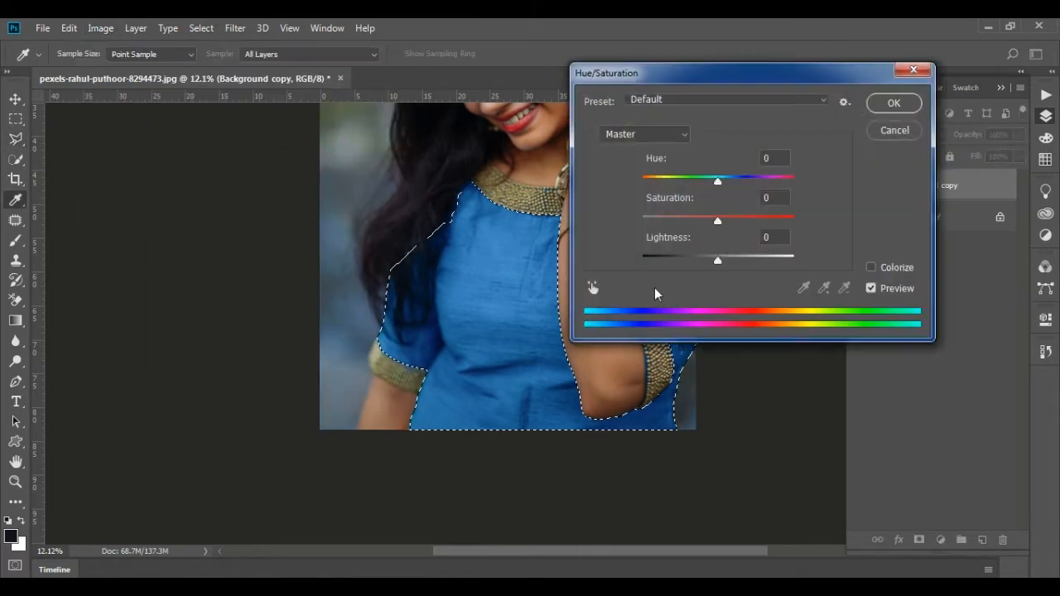
click(870, 267)
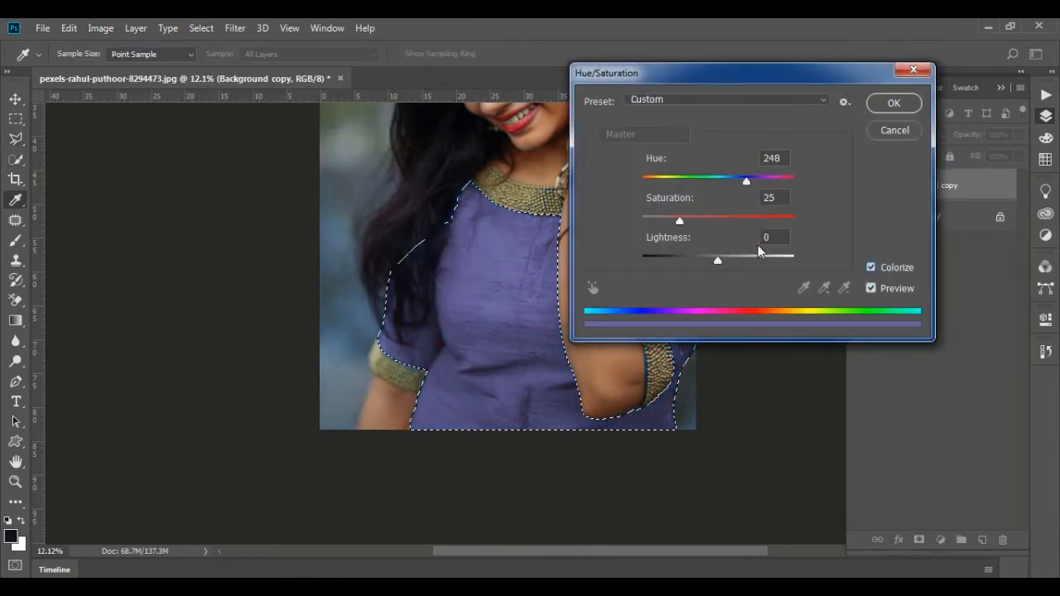
Colorize the dress turquoise with hue 186, saturation 48 and lightness +10, and apply the adjustment
drag(679, 220, 709, 220)
drag(717, 263, 722, 260)
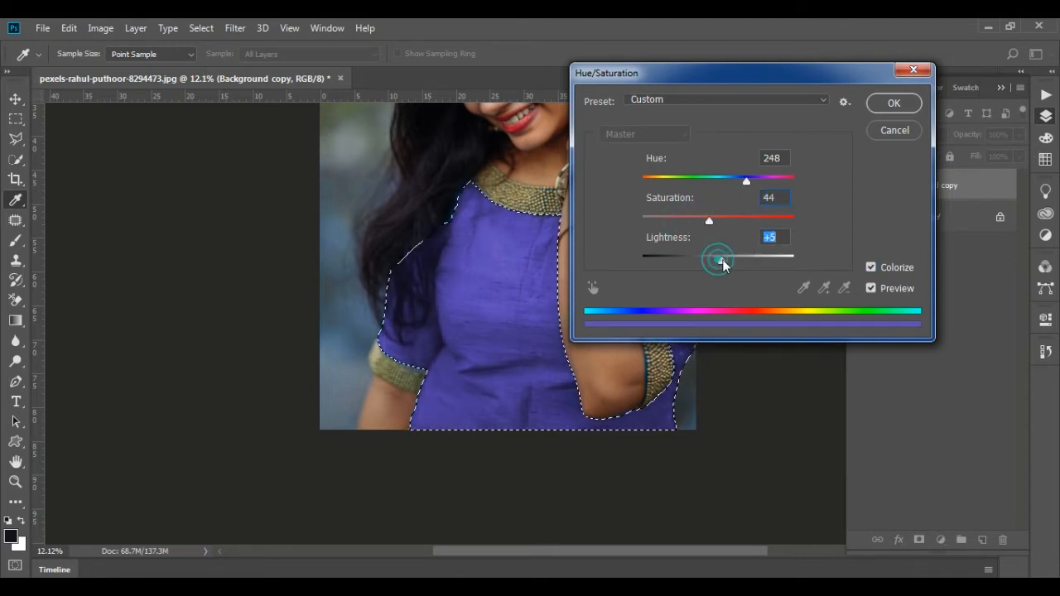
click(717, 178)
mouse_move(717, 180)
mouse_down()
mouse_move(705, 178)
mouse_move(720, 178)
mouse_up()
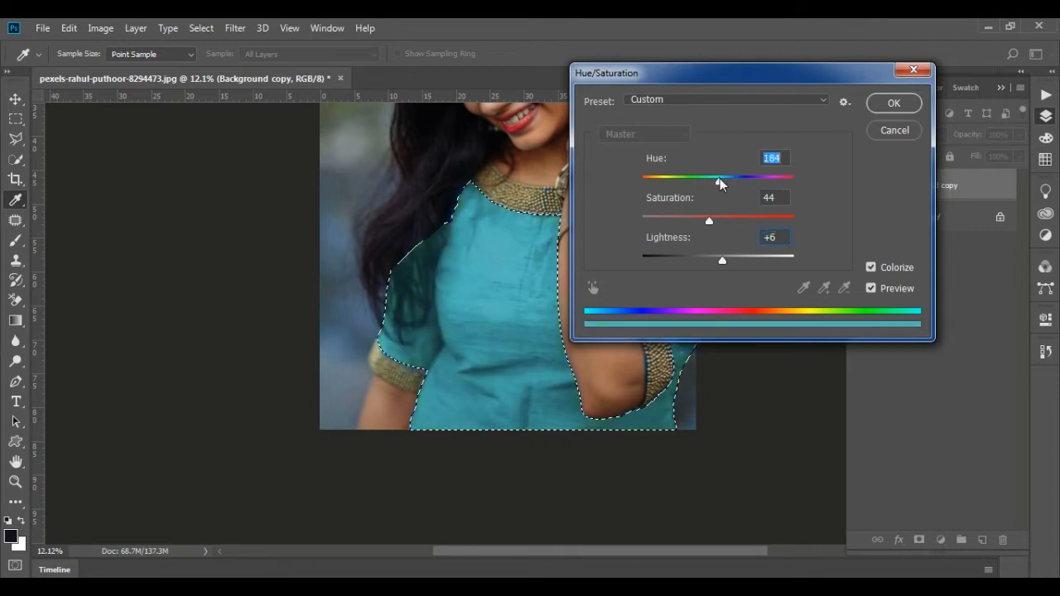
drag(710, 220, 714, 220)
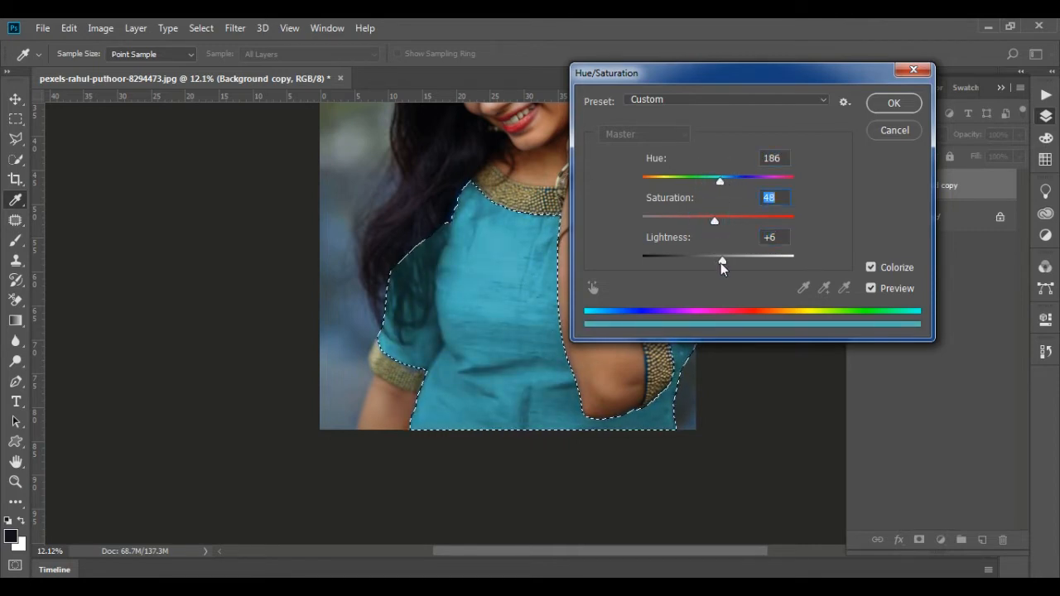
drag(722, 260, 725, 261)
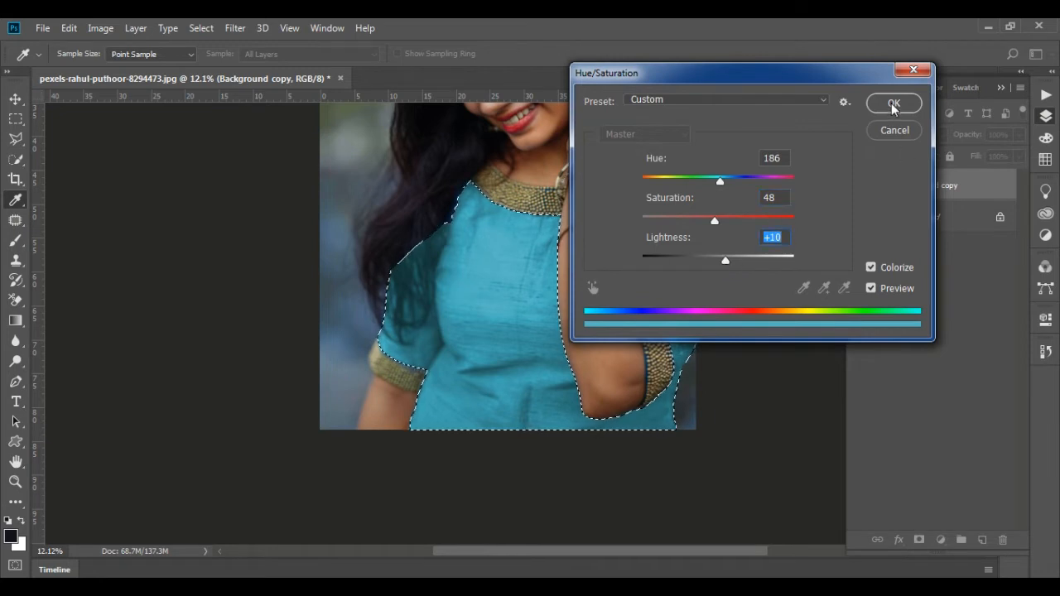
click(894, 103)
Deselect the dress and switch to the Move tool
key(ctrl+minus)
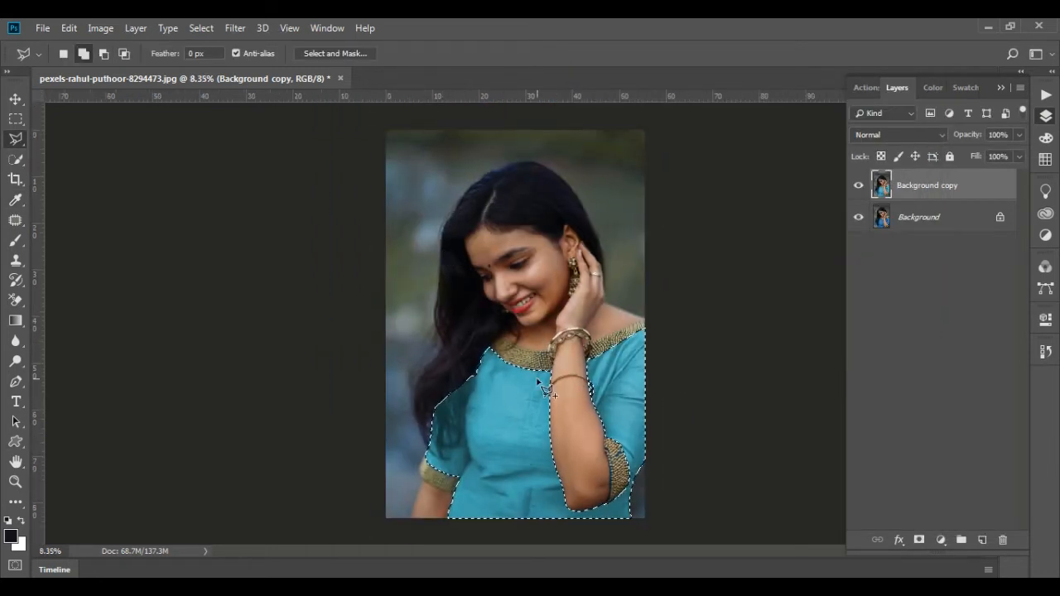
key(ctrl+d)
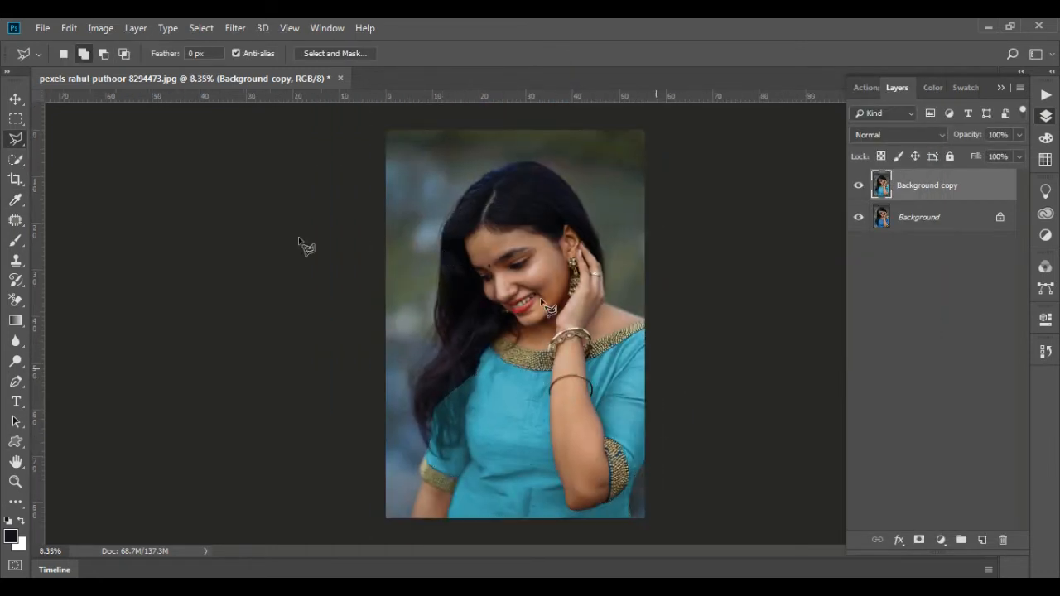
click(16, 99)
Examine the recoloured dress, its edges and the woman's face up close
scroll(563, 313, up, 1)
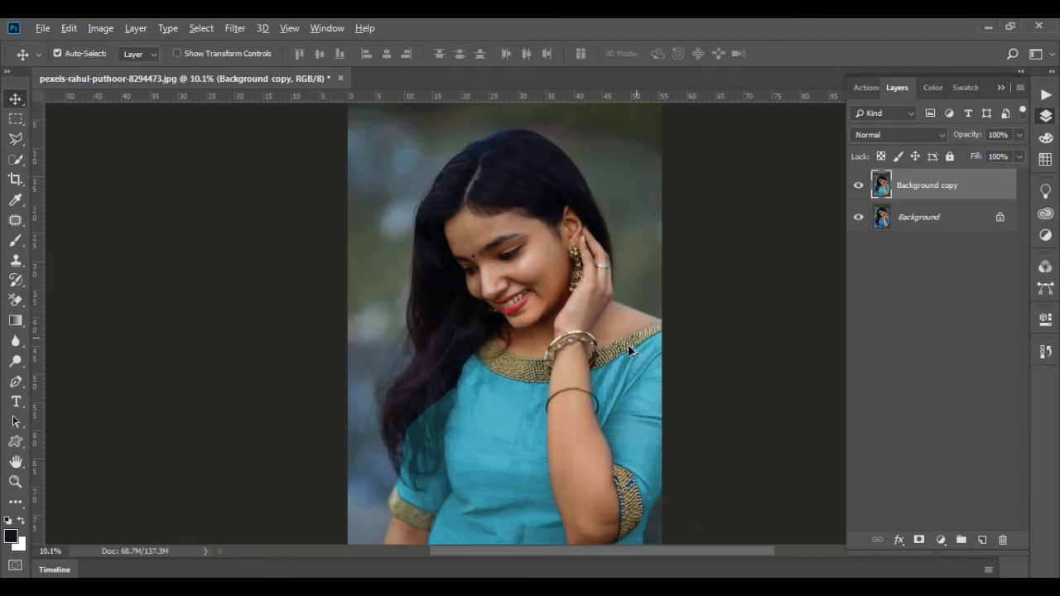
scroll(628, 345, up, 1)
drag(611, 369, 568, 265)
scroll(590, 264, down, 2)
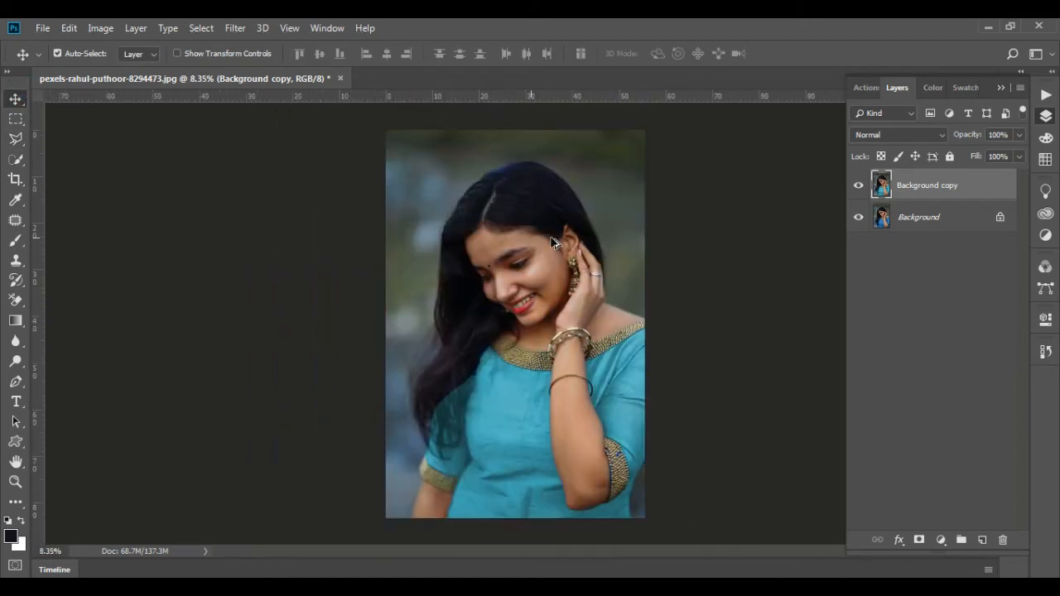
scroll(554, 242, up, 4)
drag(497, 247, 527, 294)
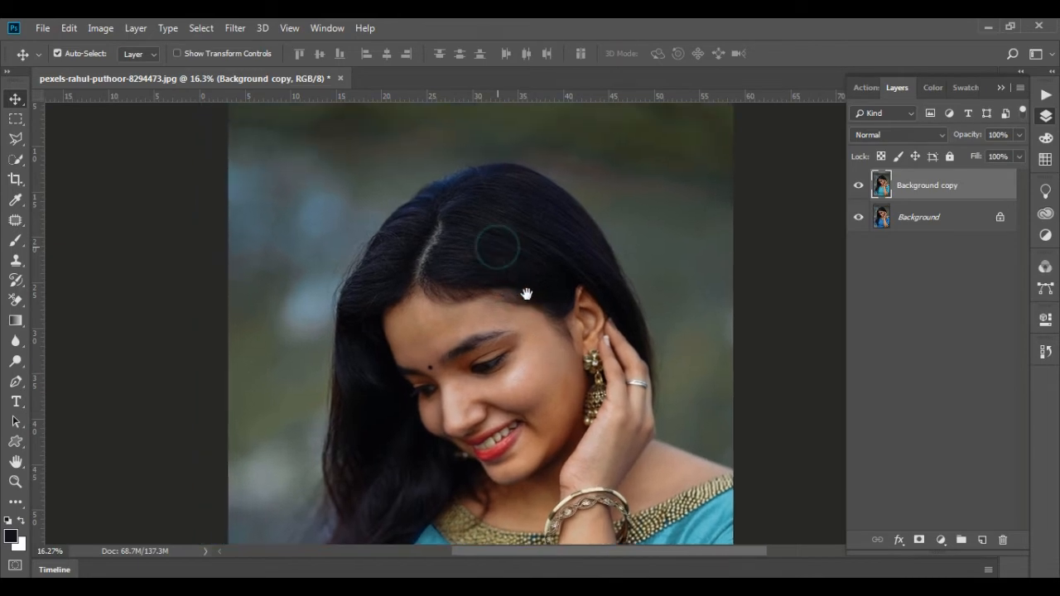
scroll(547, 239, down, 3)
scroll(579, 246, up, 2)
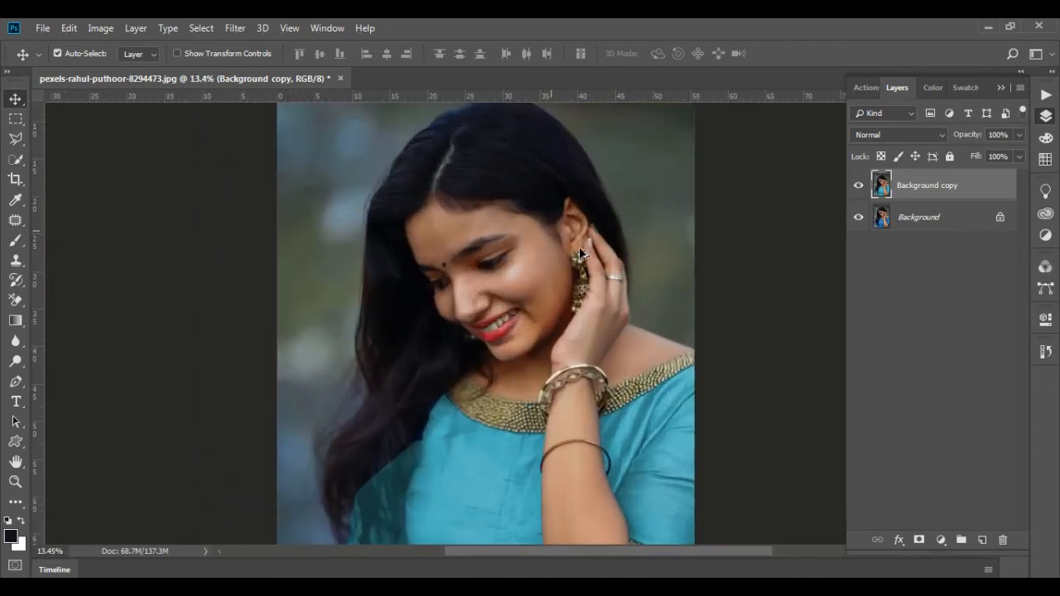
scroll(579, 247, up, 3)
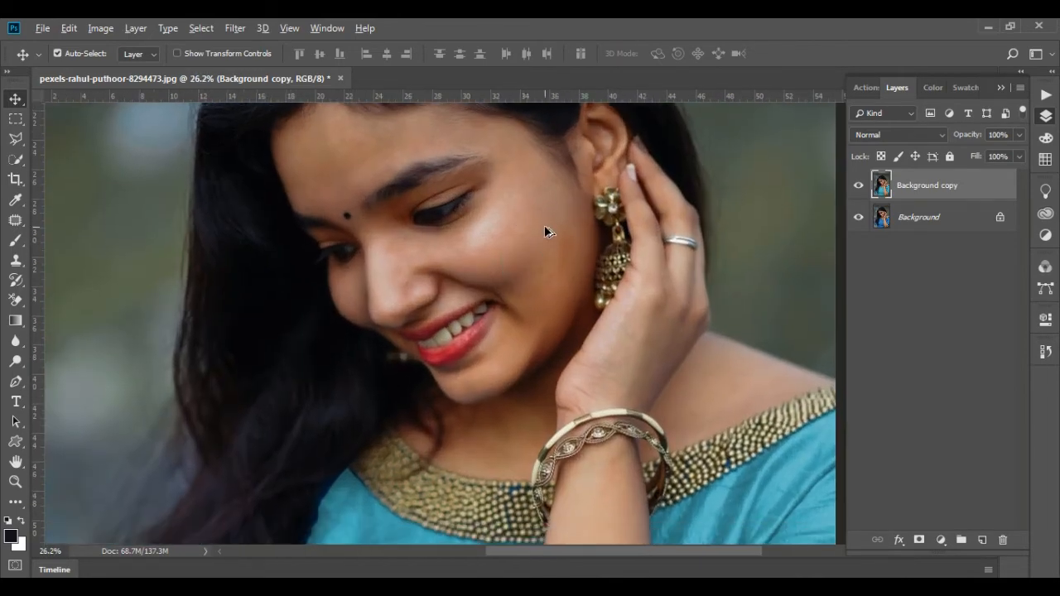
scroll(547, 231, down, 1)
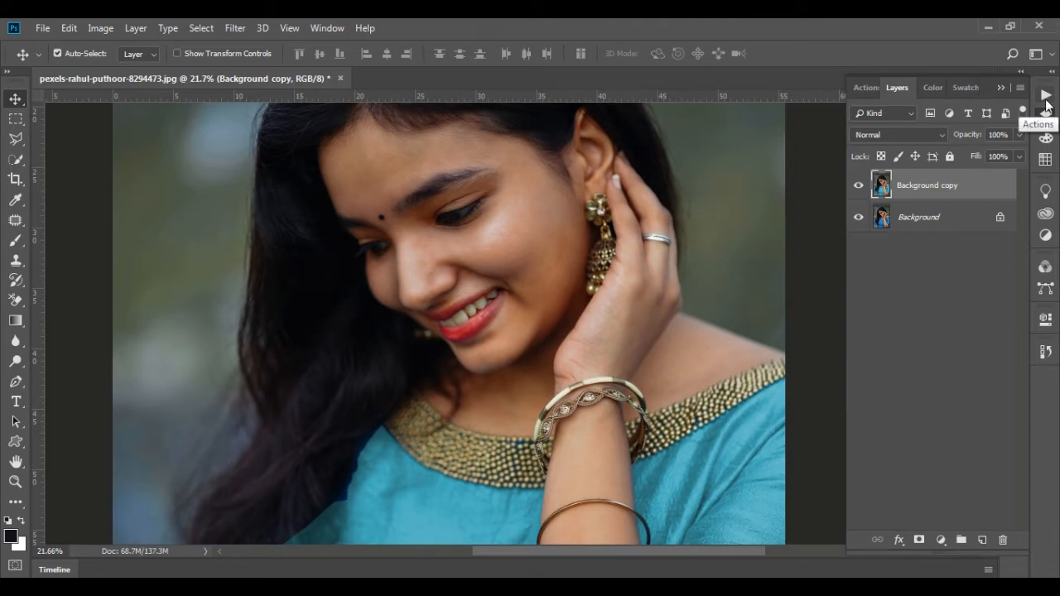
Run the Auto Smooth action on the Background copy layer, return to the Move tool and collapse the actions list
click(1045, 97)
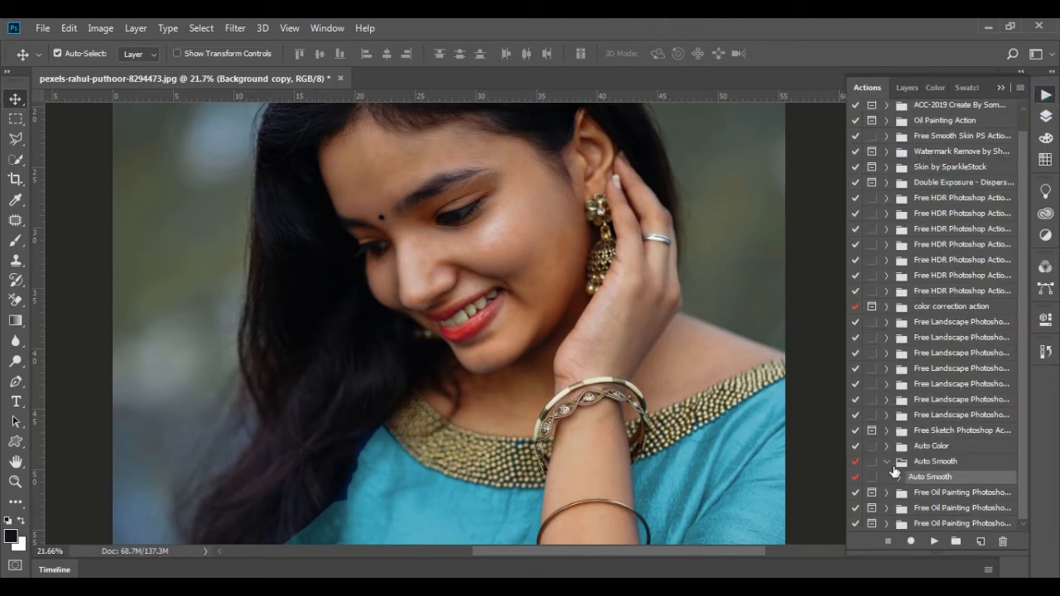
click(933, 541)
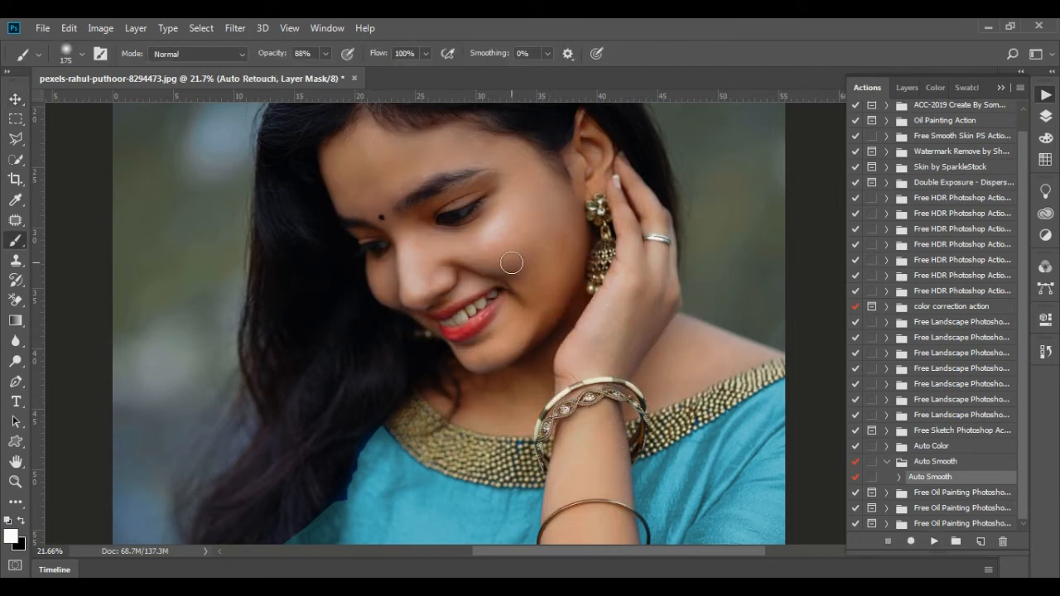
click(15, 98)
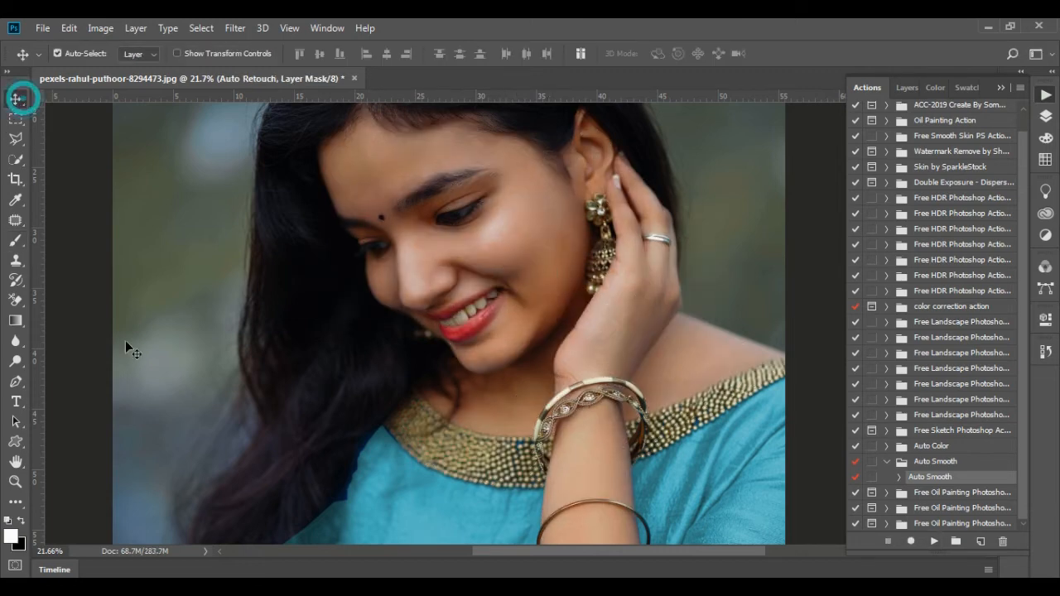
click(1000, 88)
Pick the Quick Selection tool and stamp all visible layers into a new layer above the Auto Retouch group
scroll(548, 308, down, 3)
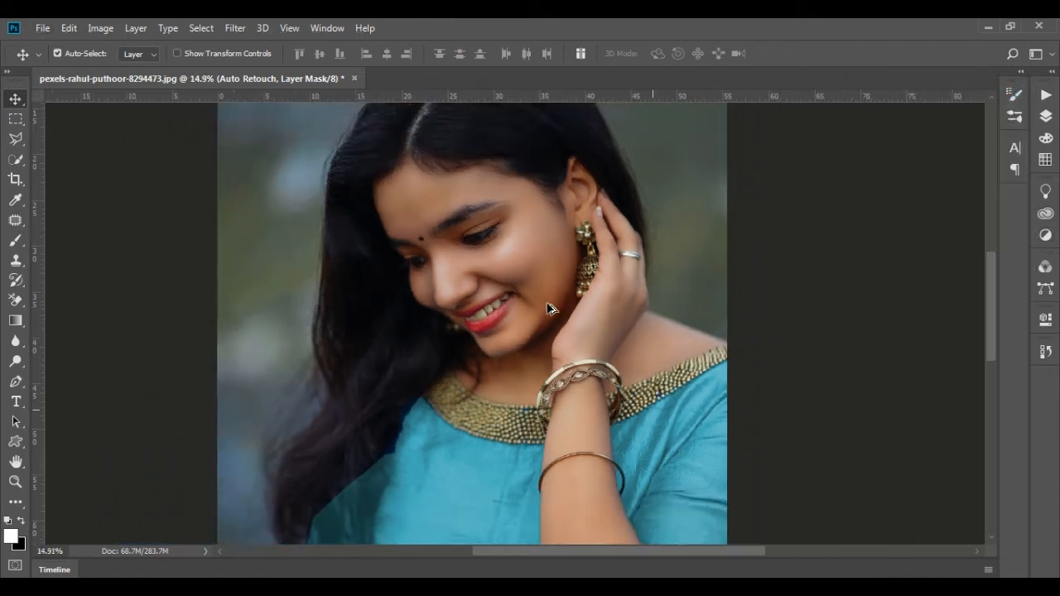
scroll(548, 308, down, 2)
scroll(490, 226, down, 2)
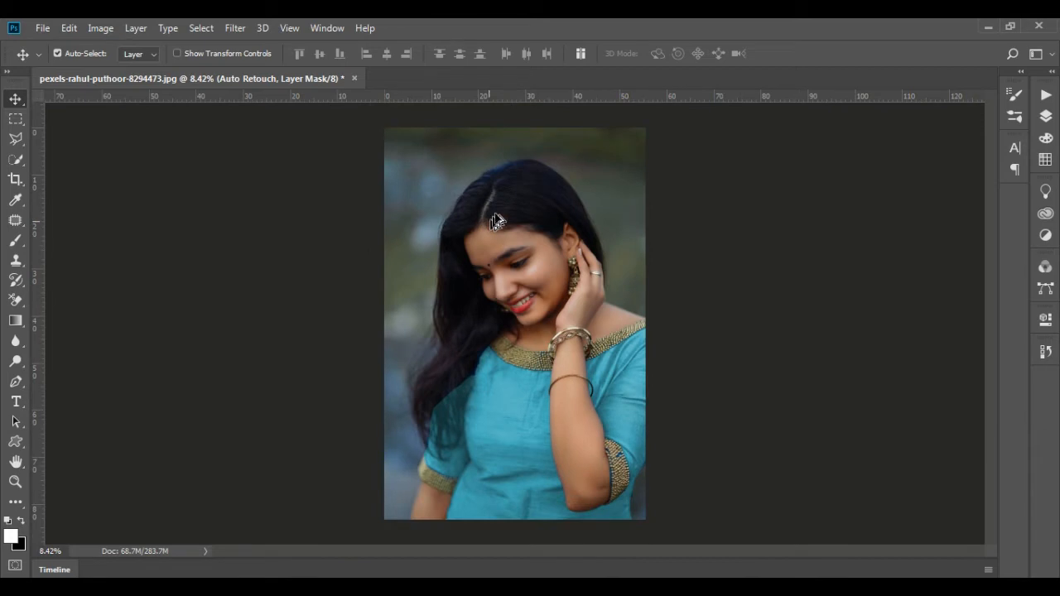
scroll(466, 211, up, 1)
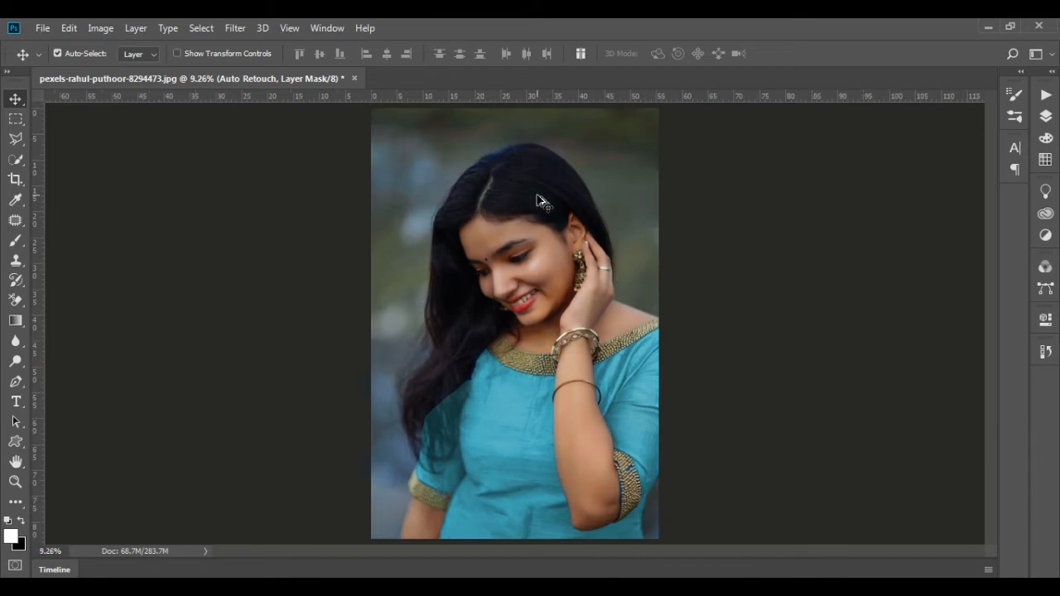
scroll(546, 186, down, 2)
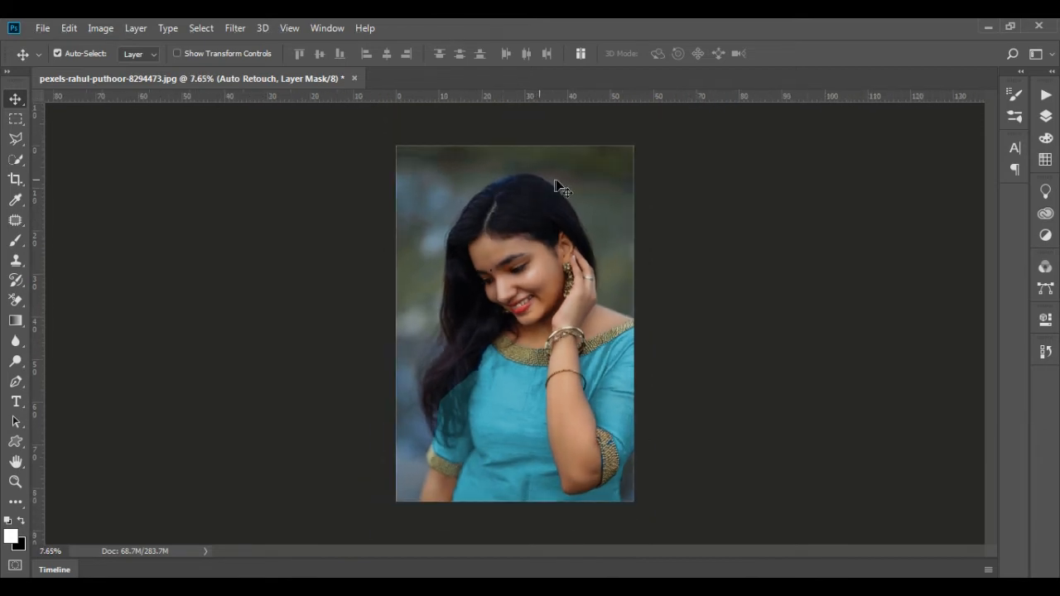
click(15, 159)
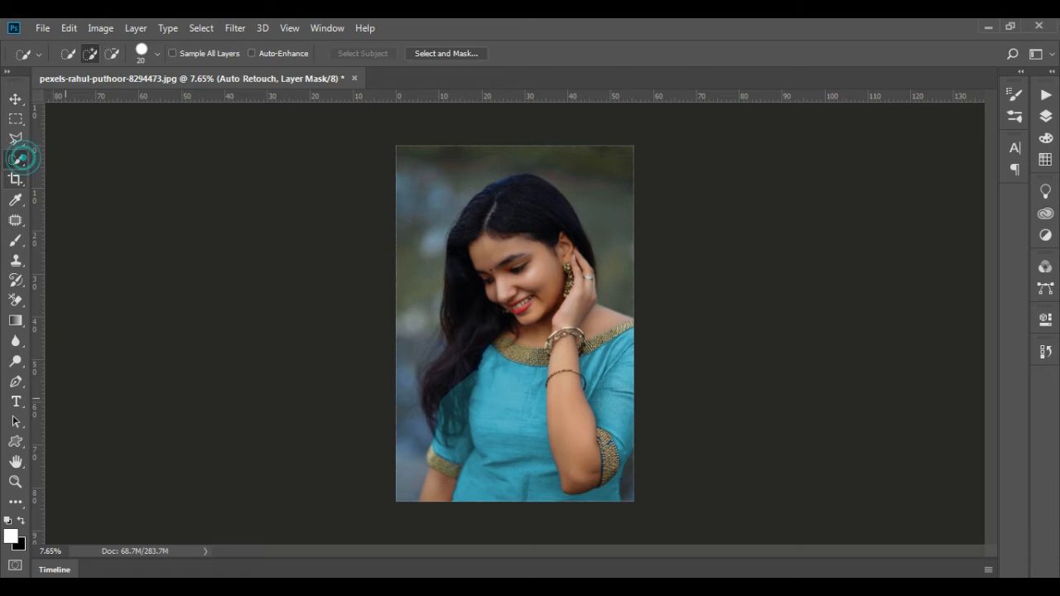
click(1046, 117)
click(931, 216)
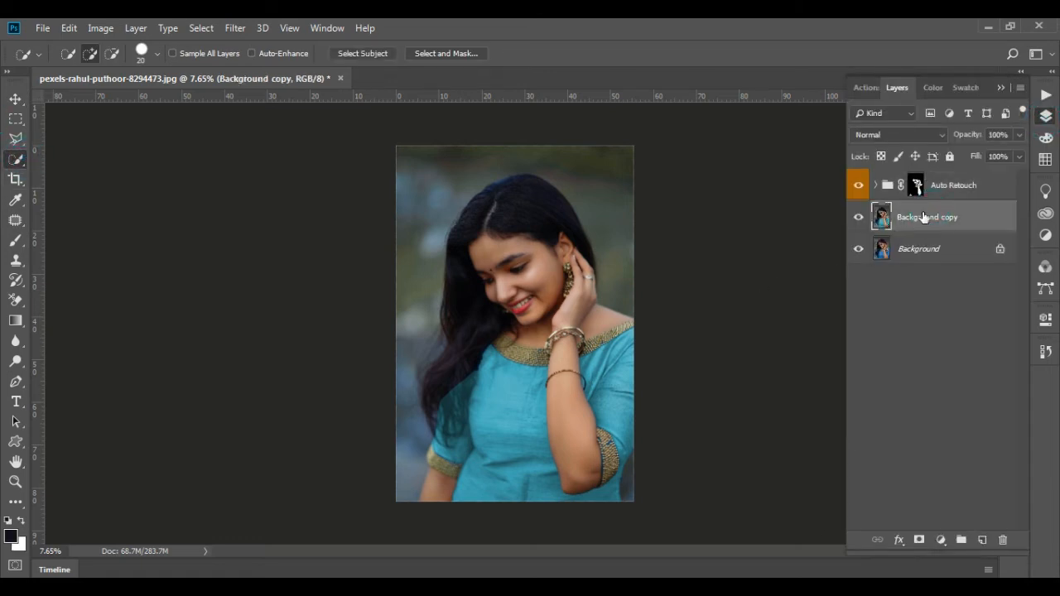
click(927, 194)
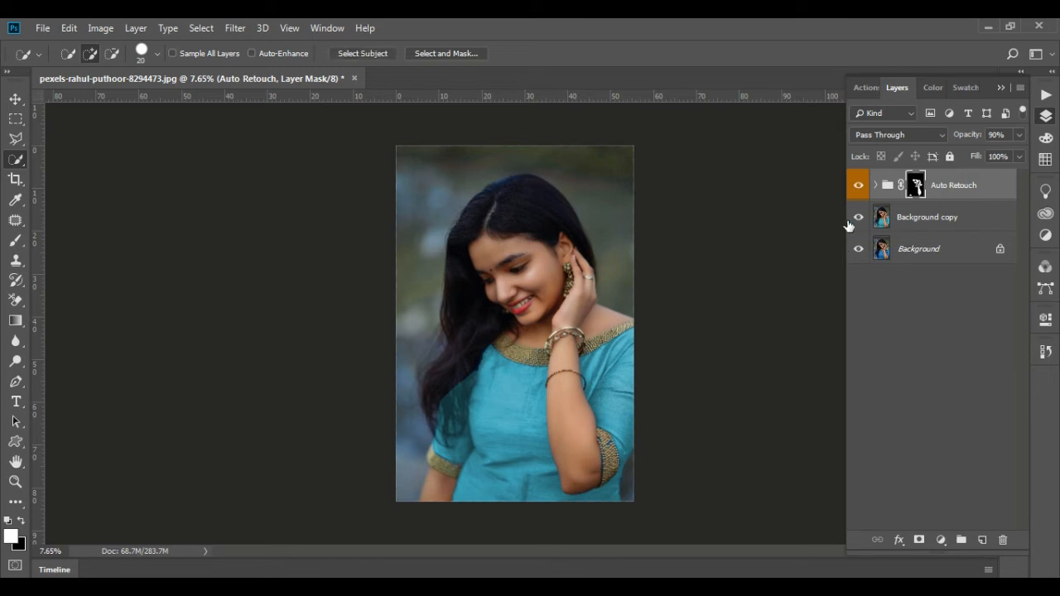
key(ctrl+shift+alt+e)
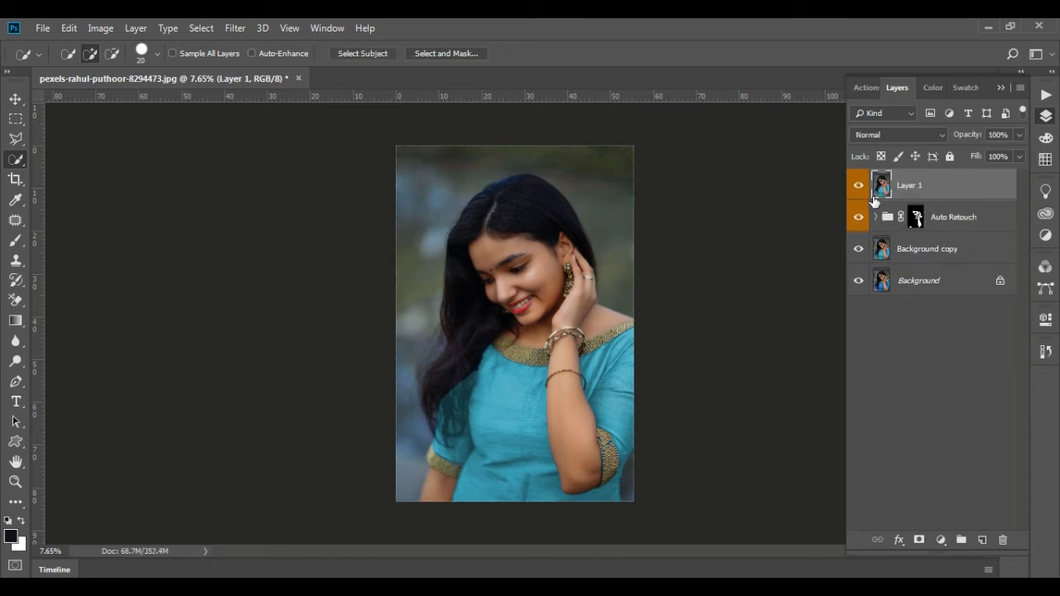
Compare the retouched merged layer with the layers below and inspect the face, leaving the Auto Retouch group and Background copy hidden
click(858, 217)
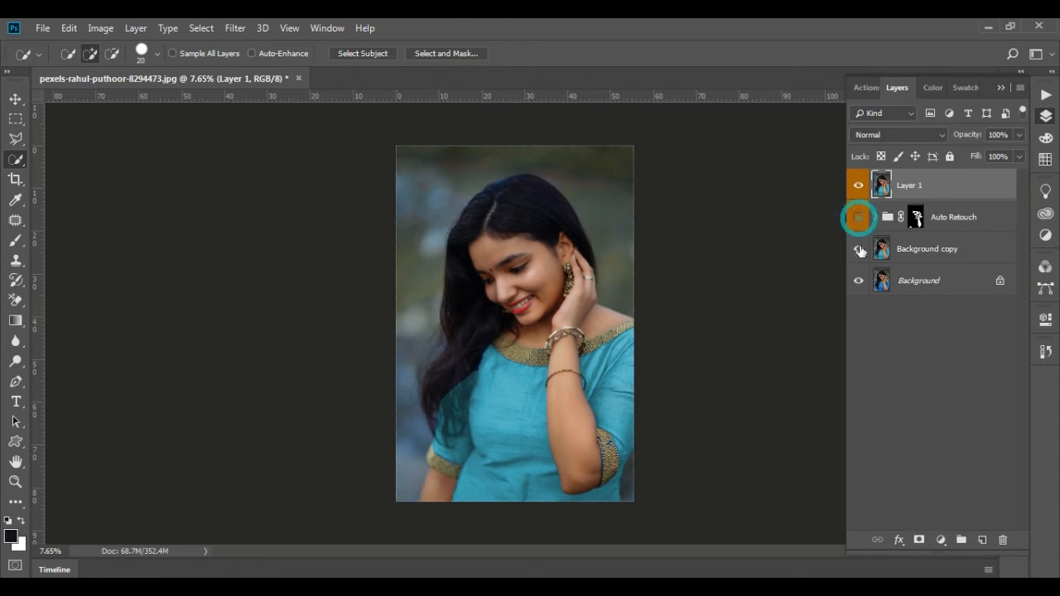
click(859, 249)
click(859, 185)
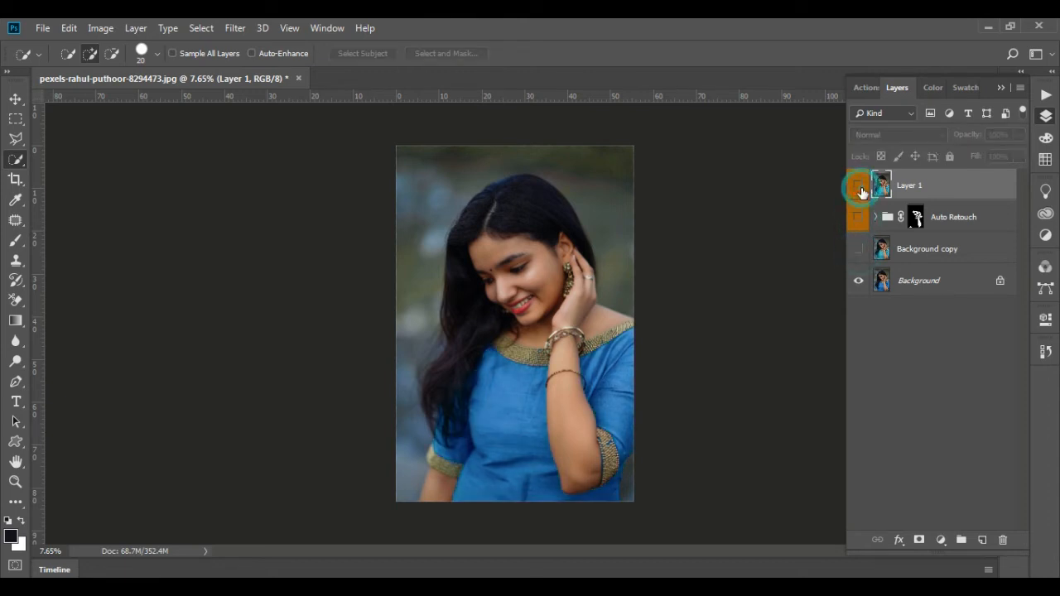
click(858, 248)
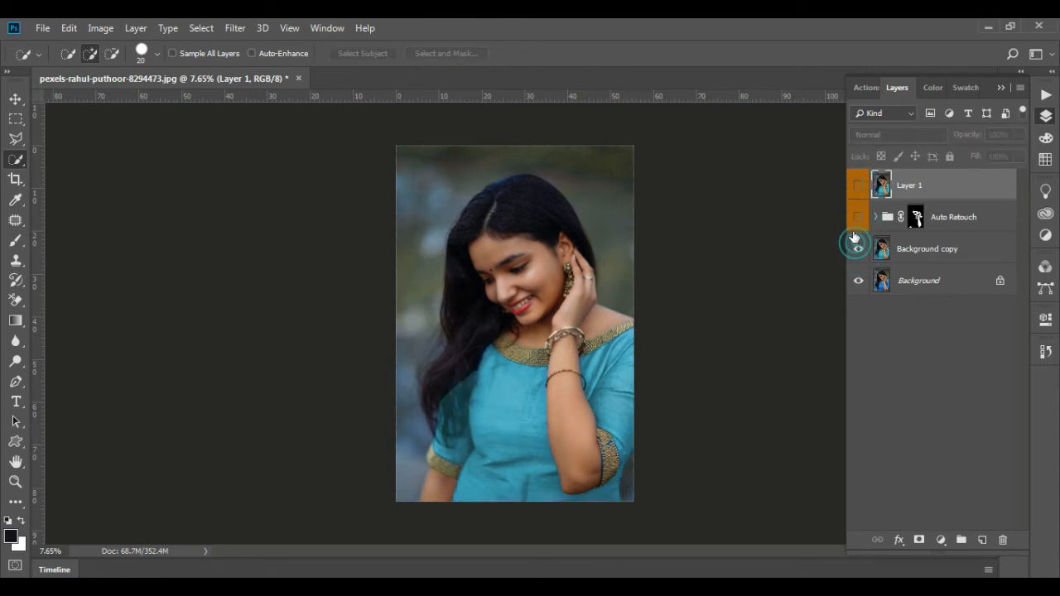
click(853, 185)
click(853, 186)
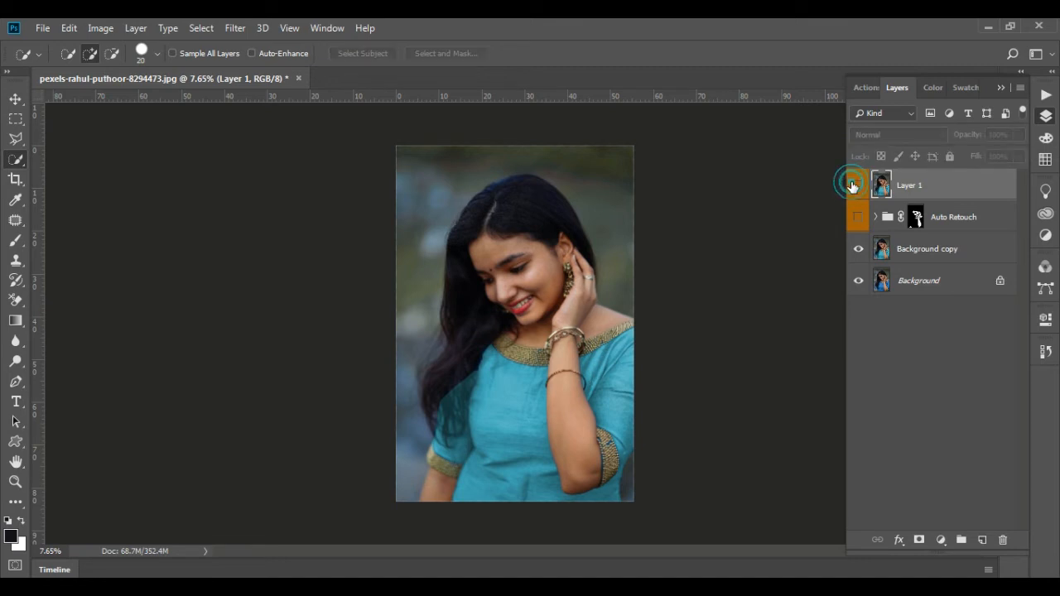
click(858, 255)
click(858, 250)
click(856, 187)
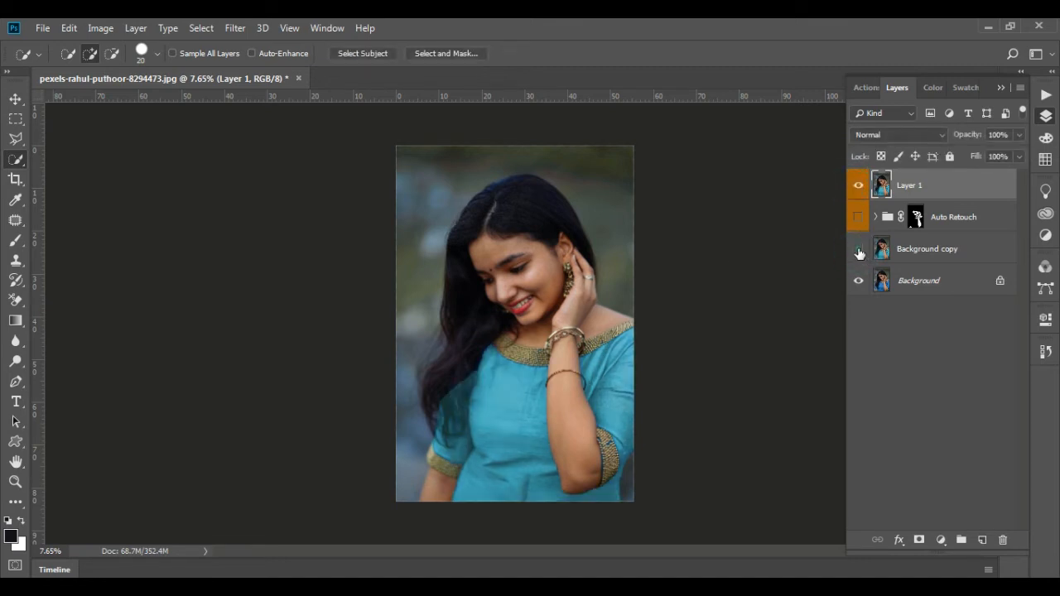
click(858, 253)
scroll(498, 216, up, 3)
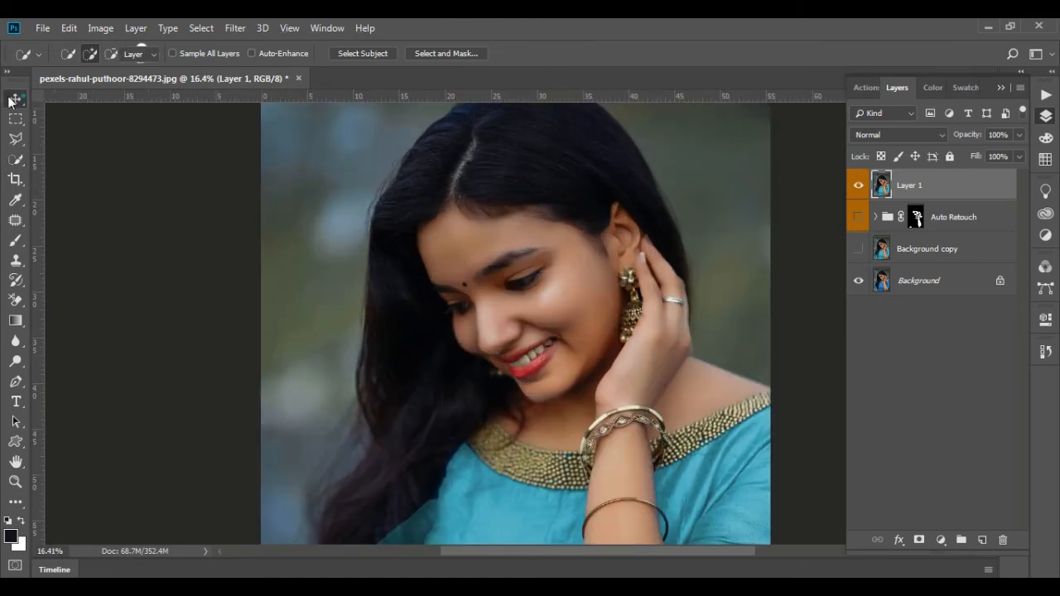
click(15, 98)
scroll(601, 328, up, 4)
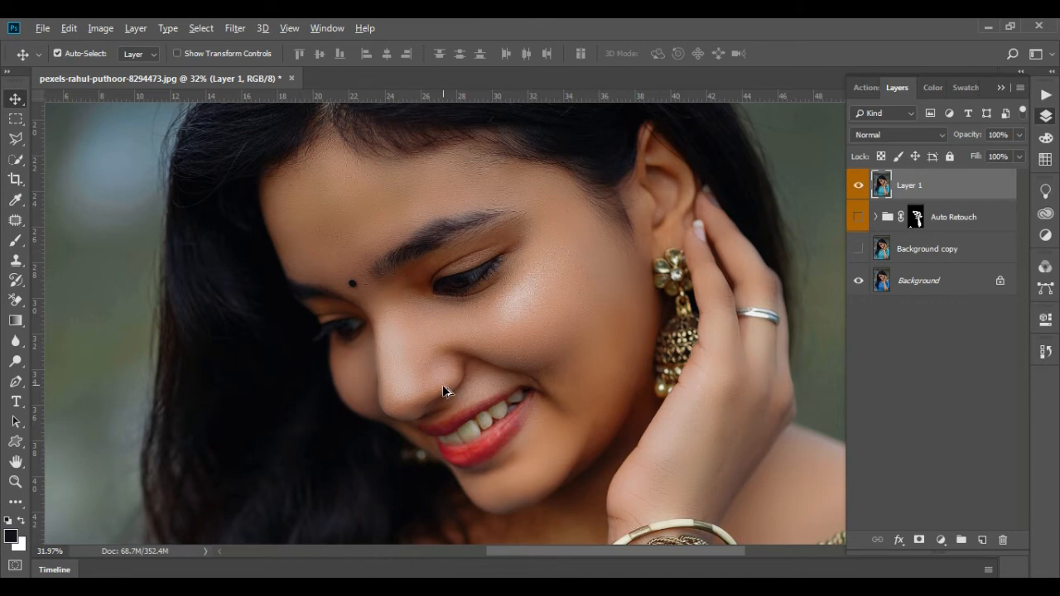
scroll(444, 391, down, 5)
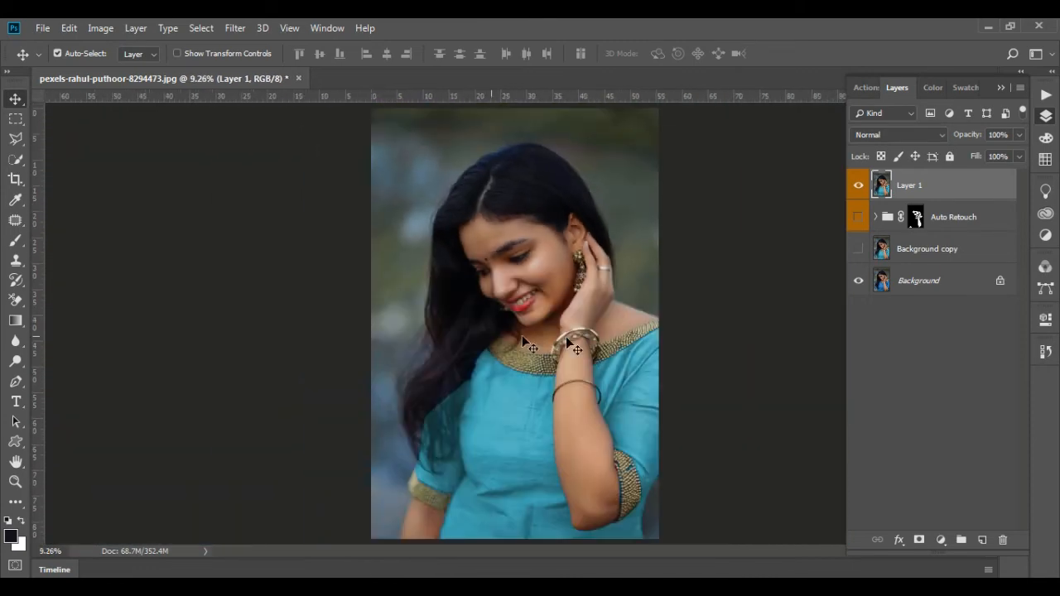
Quick-select the backdrop around the woman on Layer 1 and copy it to a new layer
click(15, 162)
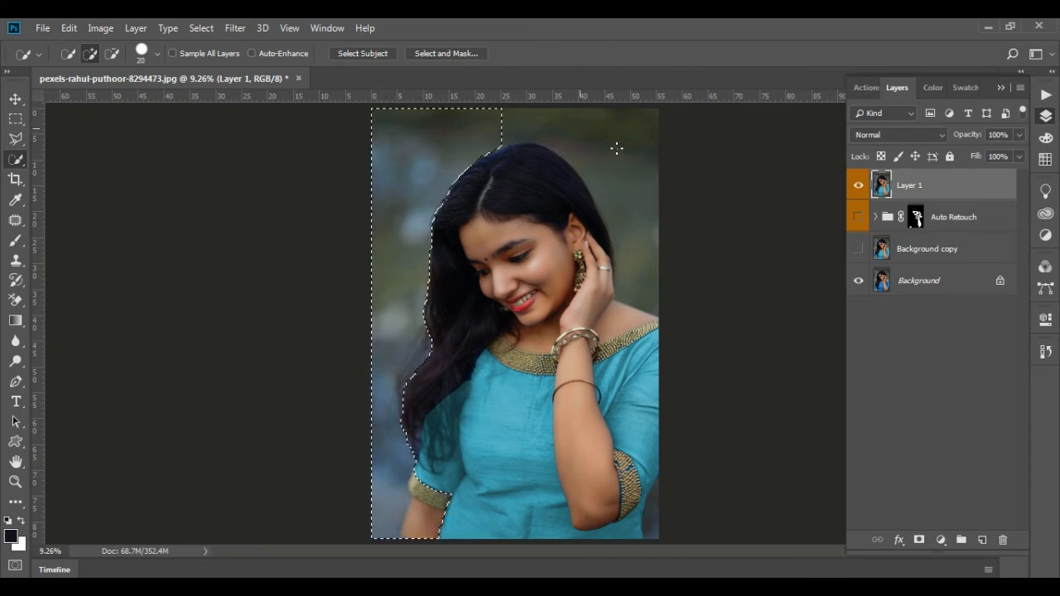
drag(634, 210, 634, 227)
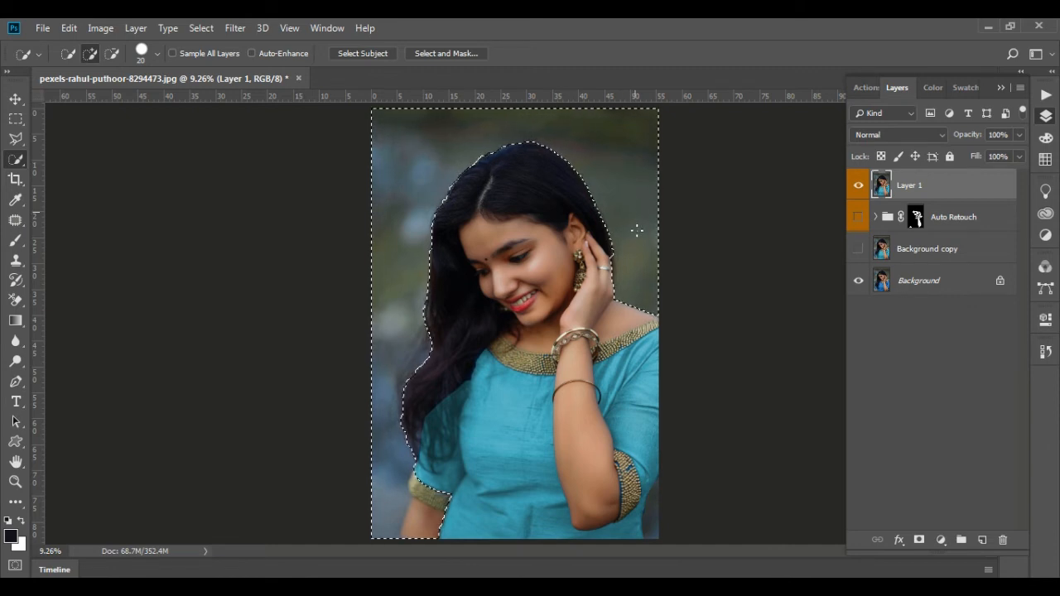
drag(388, 420, 409, 484)
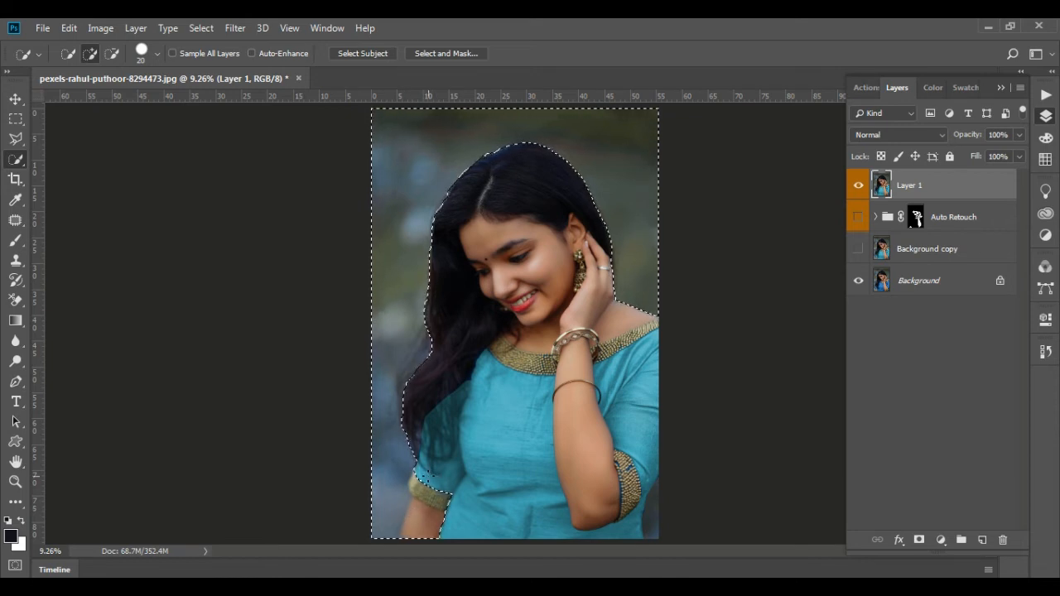
key(alt)
key(ctrl+j)
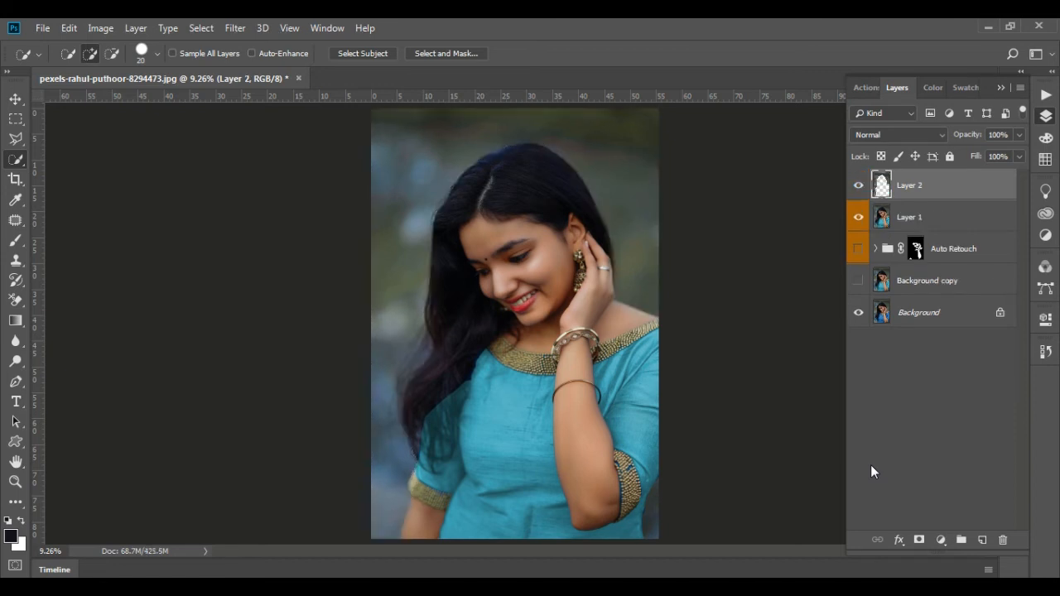
Load Layer 2's outline as a selection, fill it with a reflected orange-to-yellow gradient running across the picture, and deselect
ctrl+click(881, 185)
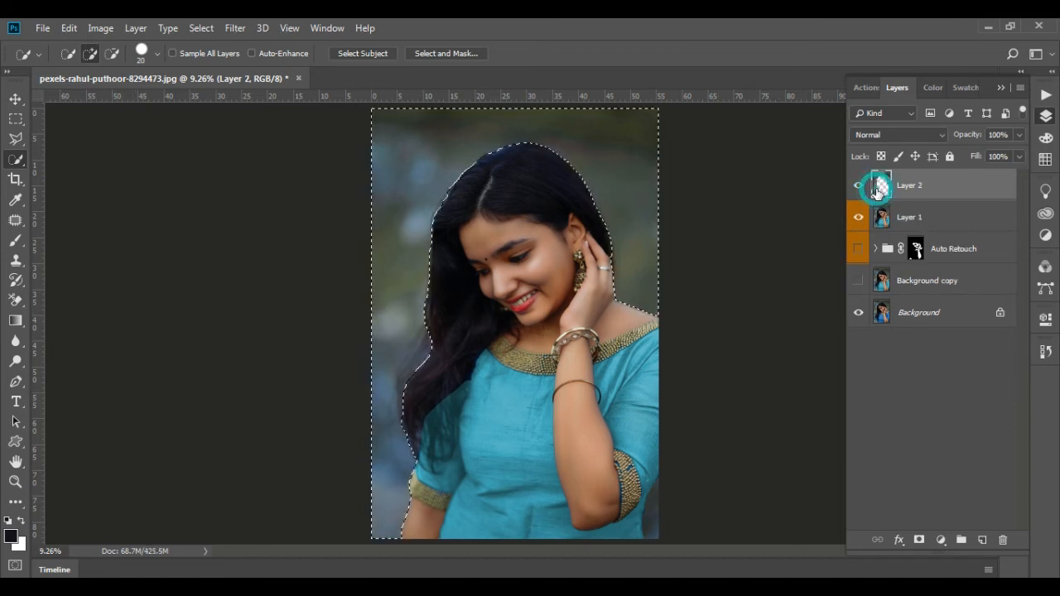
click(15, 320)
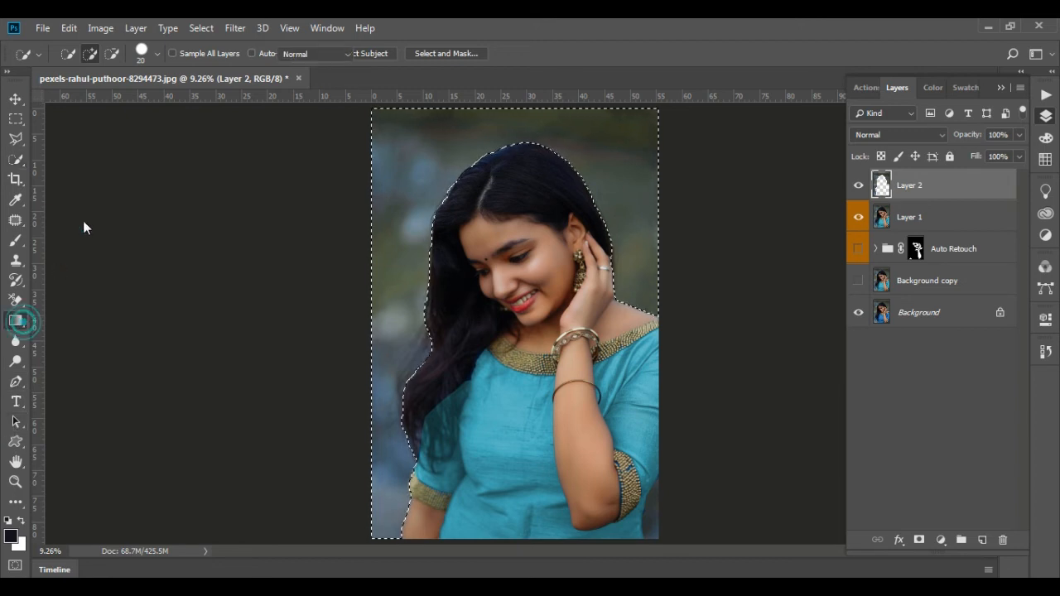
drag(339, 184, 787, 144)
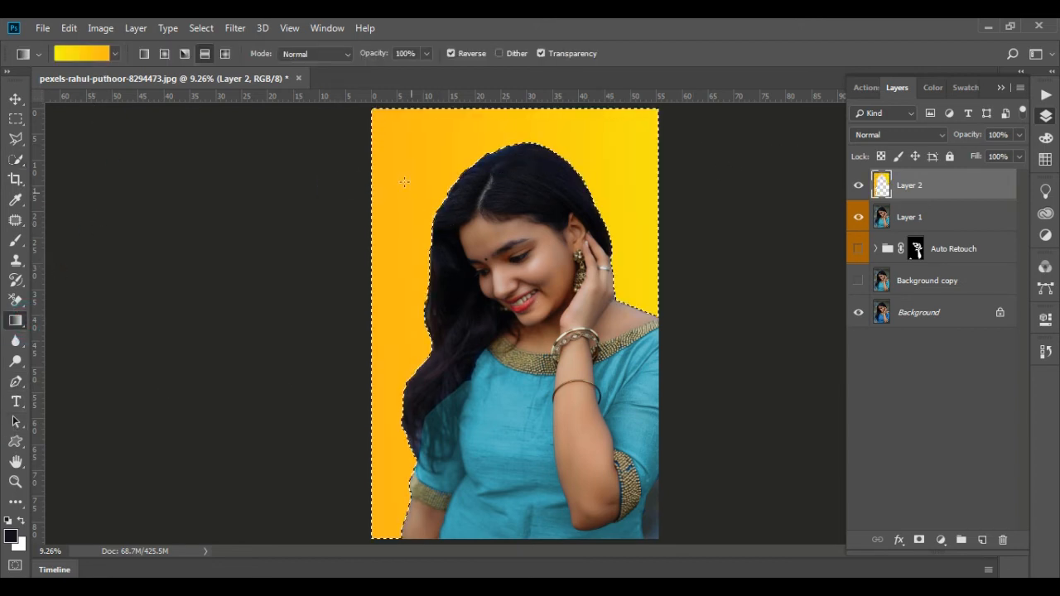
click(16, 99)
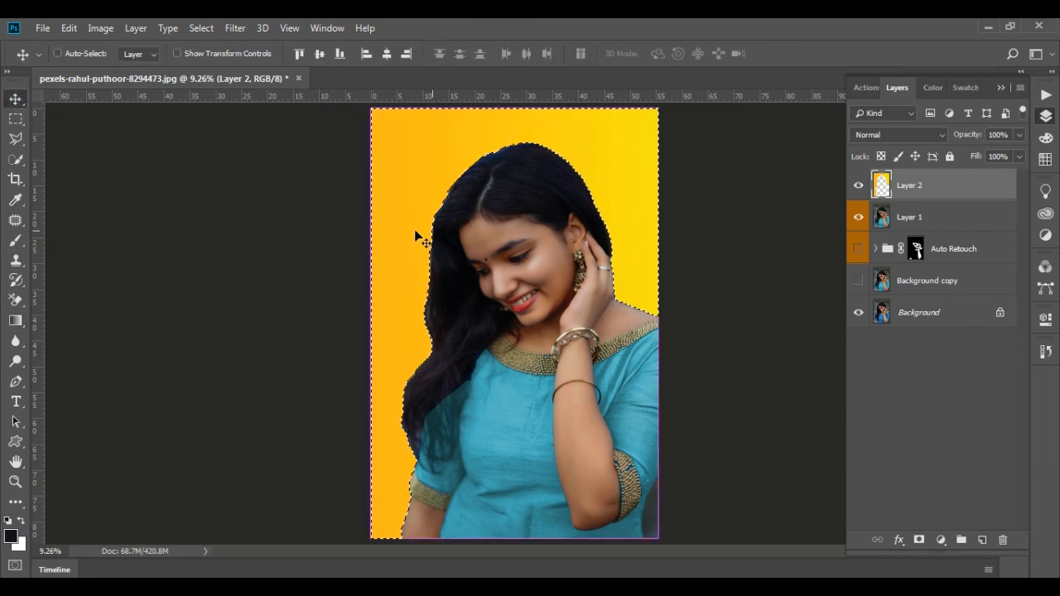
key(ctrl+d)
Blur the gradient layer's edge along the upper hair with the Blur tool at brush size 175 and 100% strength
scroll(462, 164, up, 3)
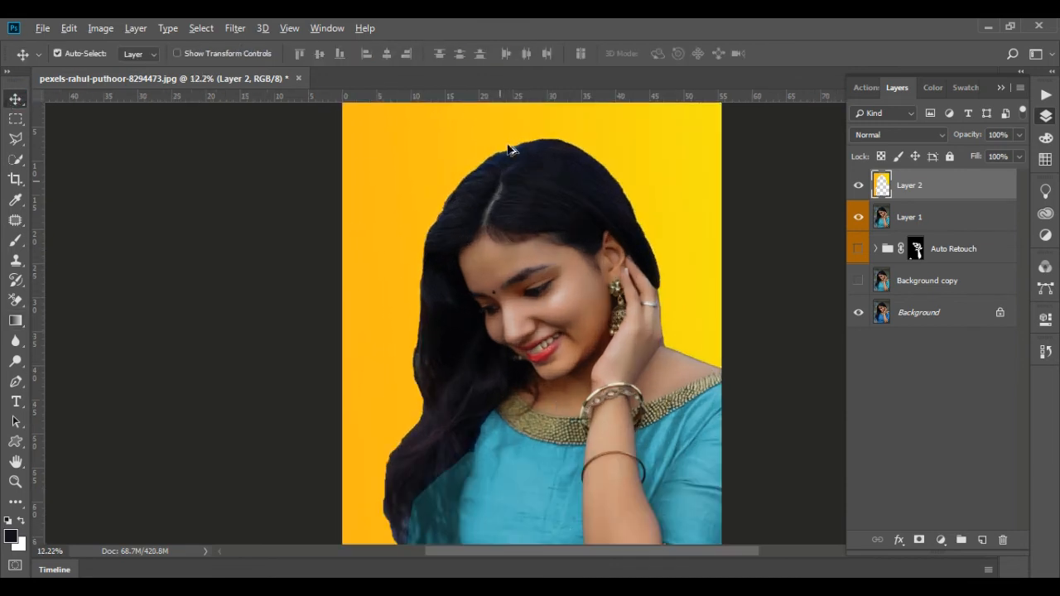
scroll(542, 125, up, 8)
drag(426, 177, 373, 256)
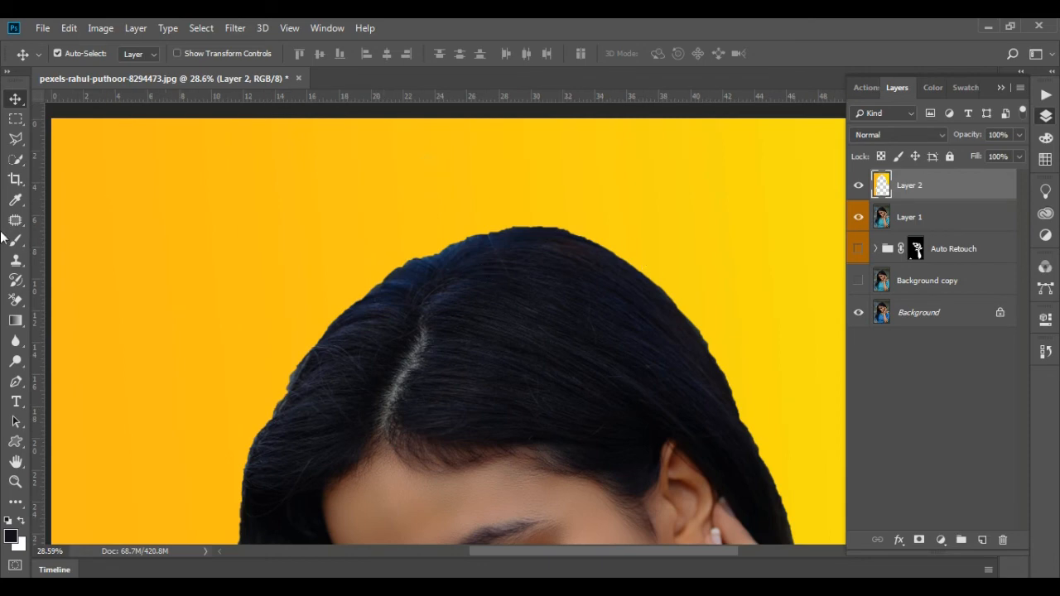
click(15, 340)
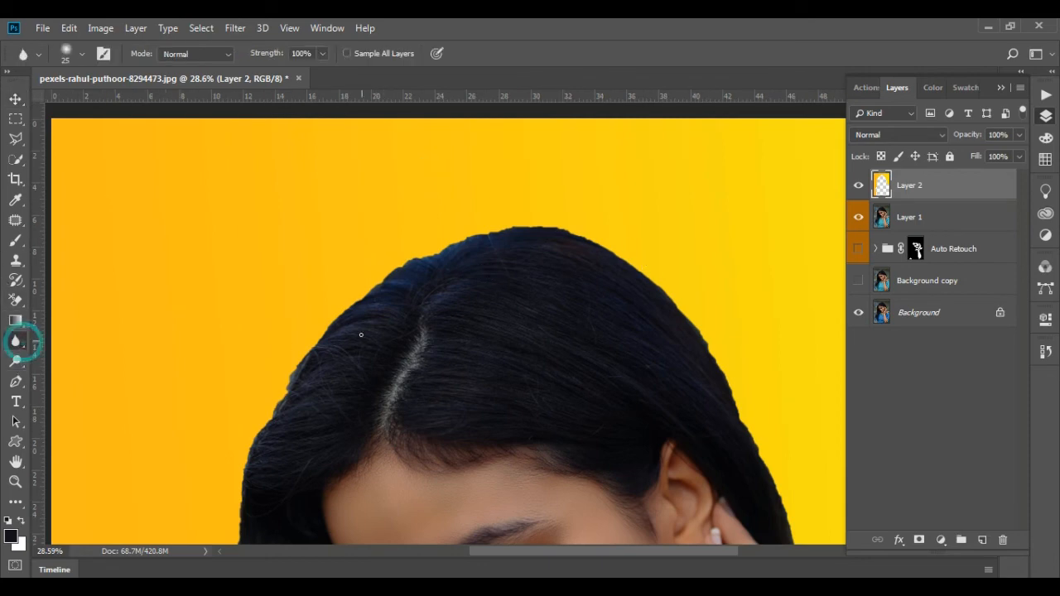
key(bracketright)
key(bracketright)
key(bracketright)
key(bracketright)
key(bracketright)
key(bracketright)
key(bracketright)
key(bracketright)
key(bracketright)
key(bracketright)
key(bracketright)
key(bracketright)
key(bracketright)
key(bracketright)
key(bracketright)
key(bracketright)
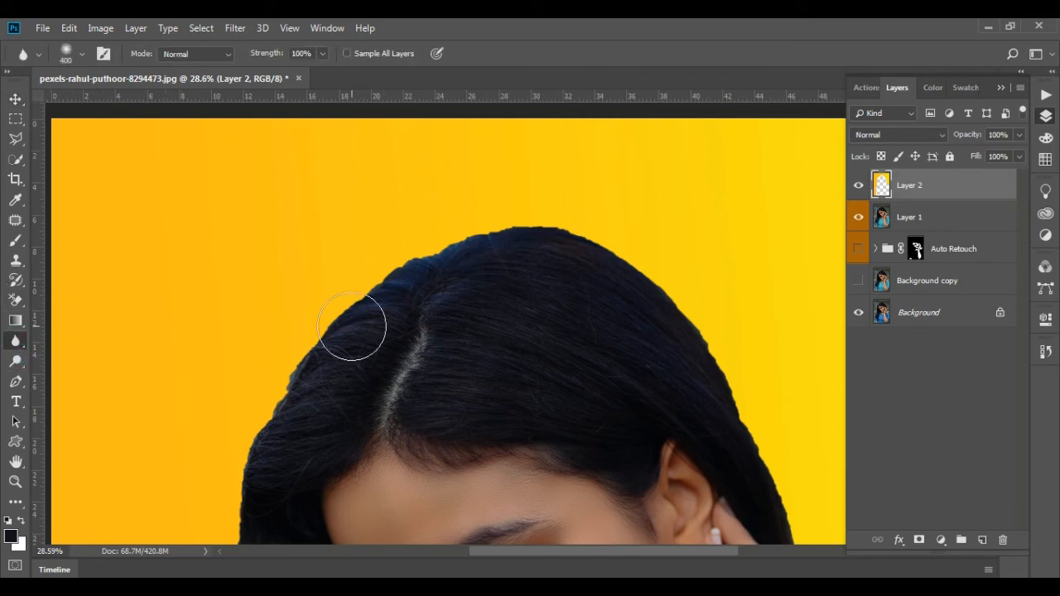
key(bracketleft)
key(bracketleft)
key(bracketleft)
key(bracketleft)
key(bracketleft)
drag(349, 297, 389, 272)
Remove the old backdrop around the woman from Layer 1 using Layer 2's outline as the selection, and deselect
ctrl+click(882, 186)
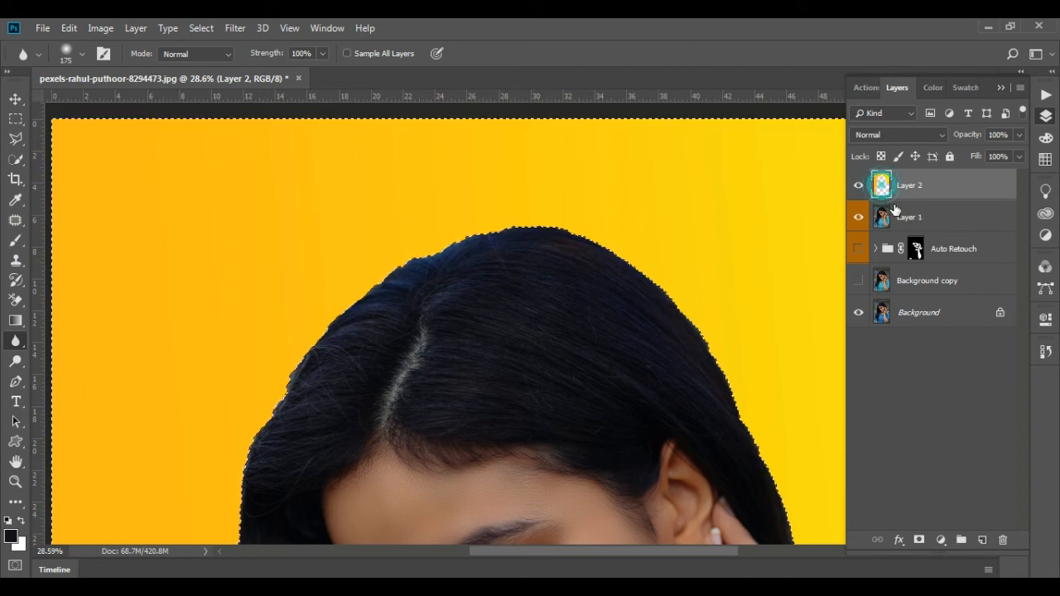
click(896, 217)
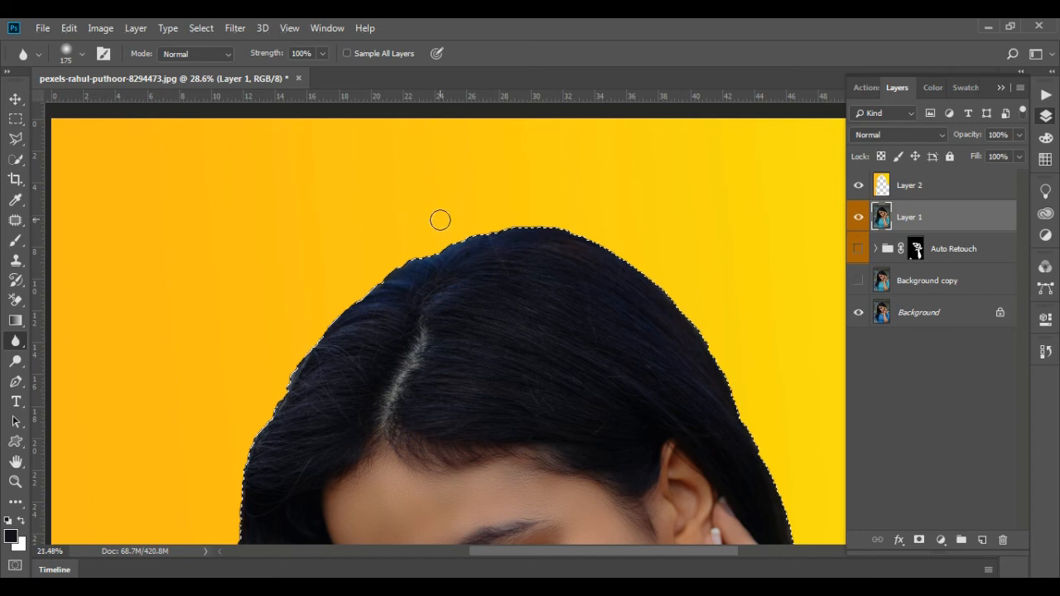
scroll(452, 226, down, 4)
scroll(406, 237, up, 4)
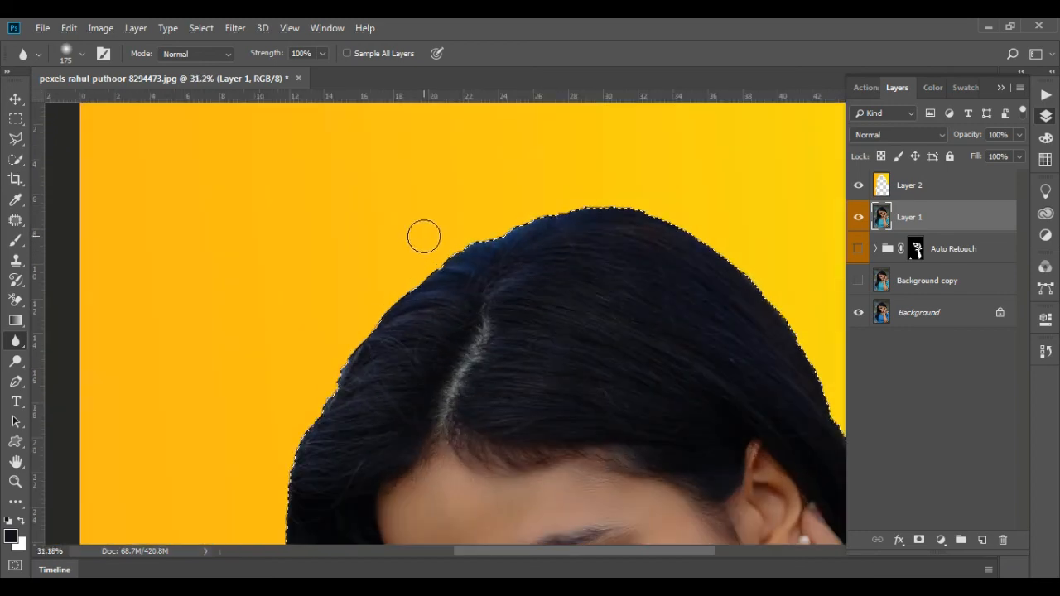
scroll(430, 224, down, 2)
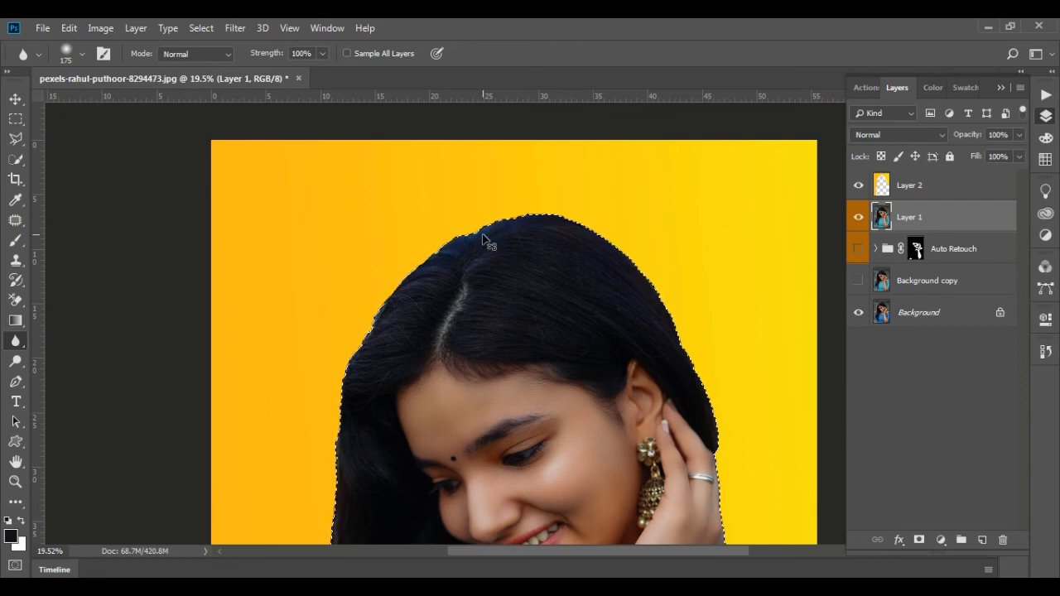
key(ctrl+shift+i)
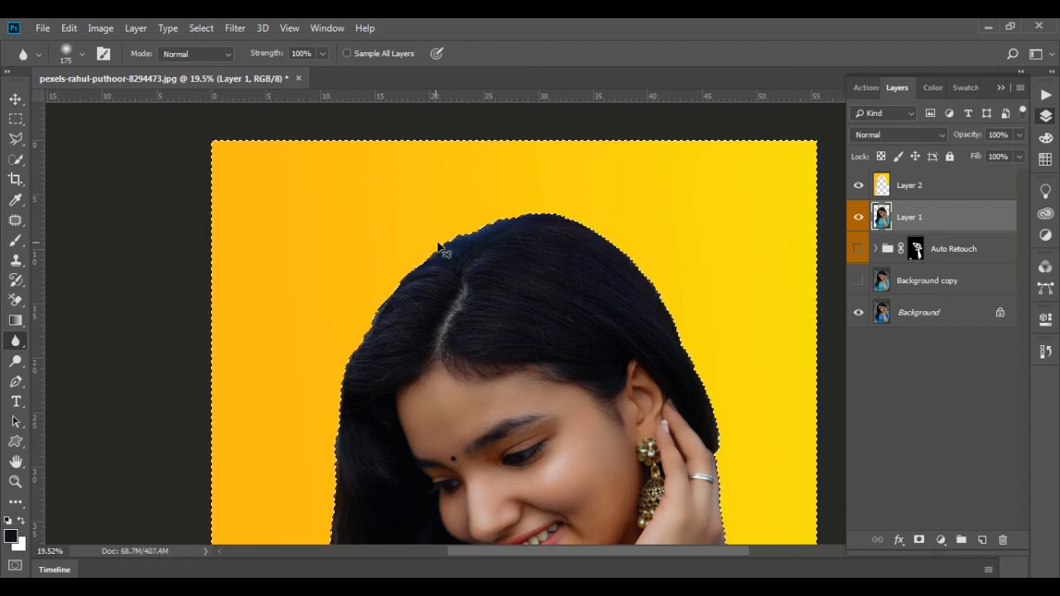
key(ctrl+d)
Blur the cut-out edge on Layer 1 along the top and sides of the hair, the raised hand and the shoulder
mouse_move(515, 216)
mouse_down()
mouse_move(565, 223)
mouse_move(480, 227)
mouse_up()
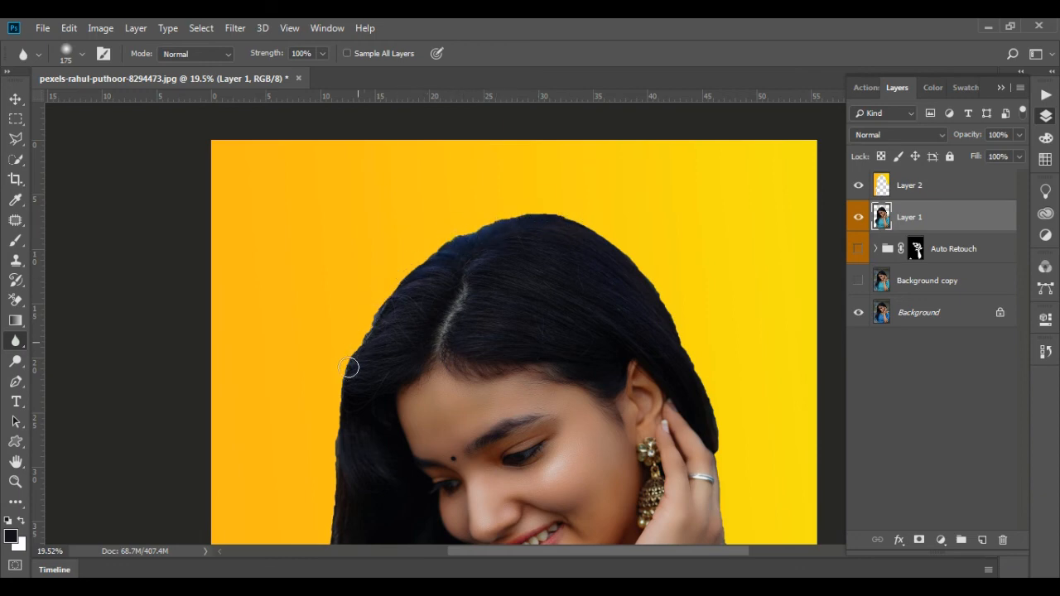
drag(348, 367, 385, 309)
drag(638, 282, 694, 355)
mouse_move(663, 297)
mouse_down()
mouse_move(712, 399)
mouse_move(727, 470)
mouse_up()
drag(738, 419, 679, 180)
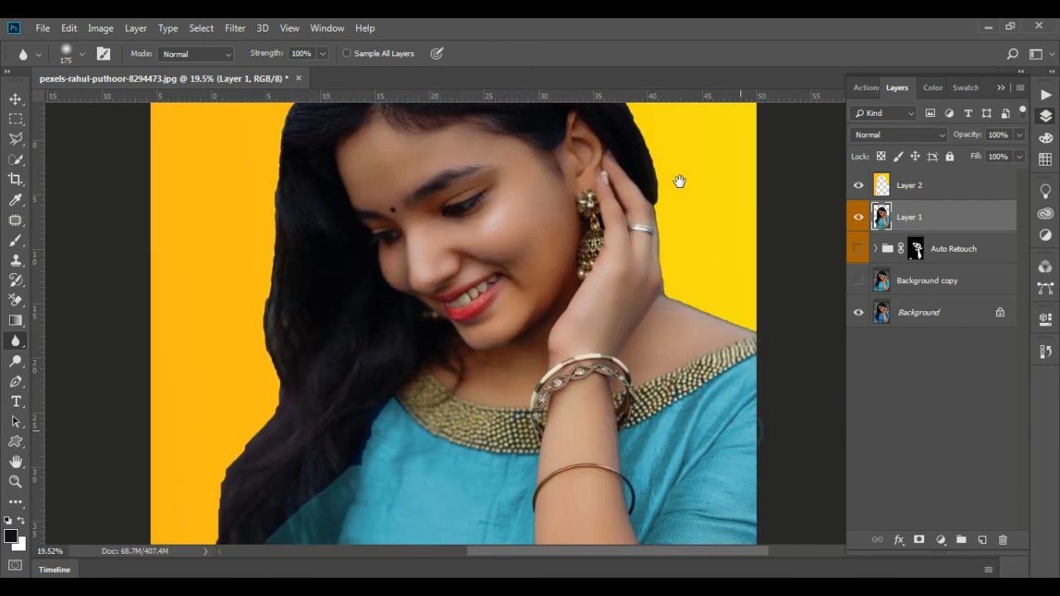
mouse_move(655, 237)
mouse_down()
mouse_move(674, 310)
mouse_move(758, 341)
mouse_move(747, 324)
mouse_move(666, 297)
mouse_move(747, 334)
mouse_move(671, 278)
mouse_up()
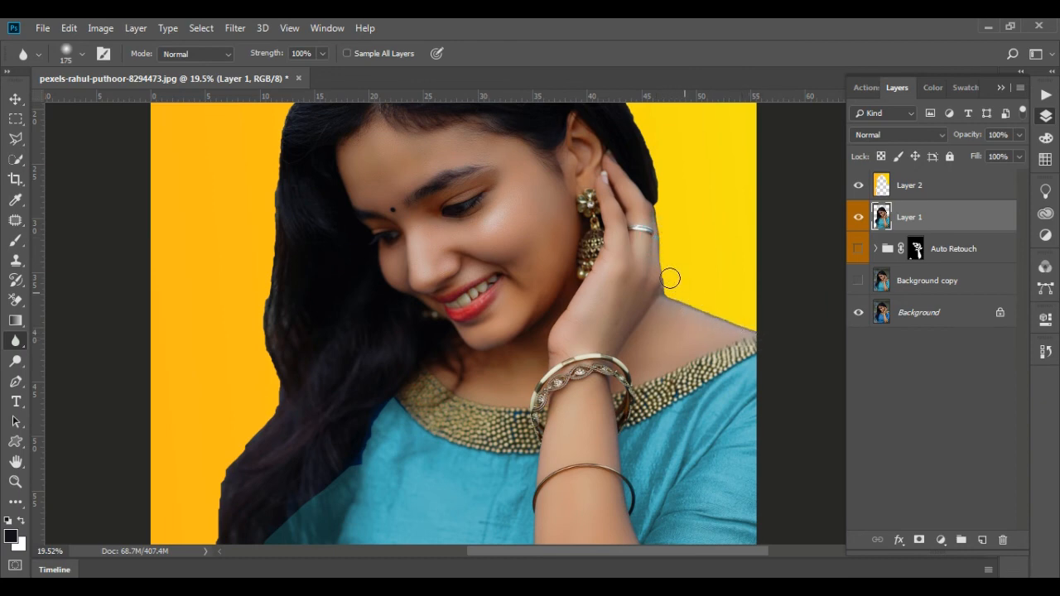
mouse_move(666, 233)
mouse_down()
mouse_move(677, 300)
mouse_move(734, 296)
mouse_up()
Blur the edge of the long hair down to the sleeve on Layer 1 and return to the Move tool
scroll(734, 296, down, 2)
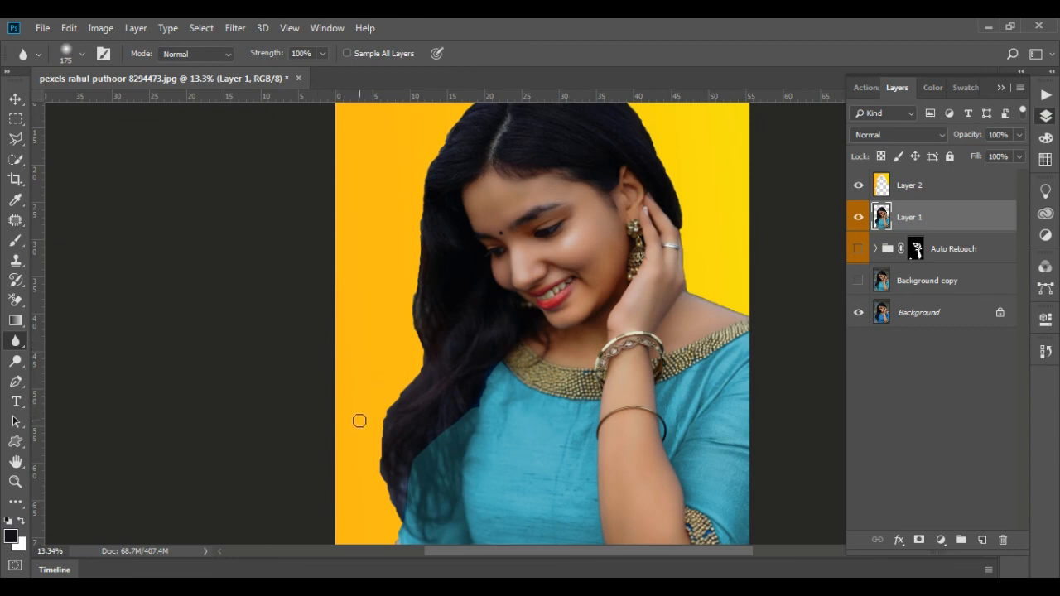
scroll(356, 419, up, 2)
mouse_move(461, 353)
mouse_down()
mouse_move(449, 188)
mouse_move(389, 475)
mouse_move(395, 527)
mouse_up()
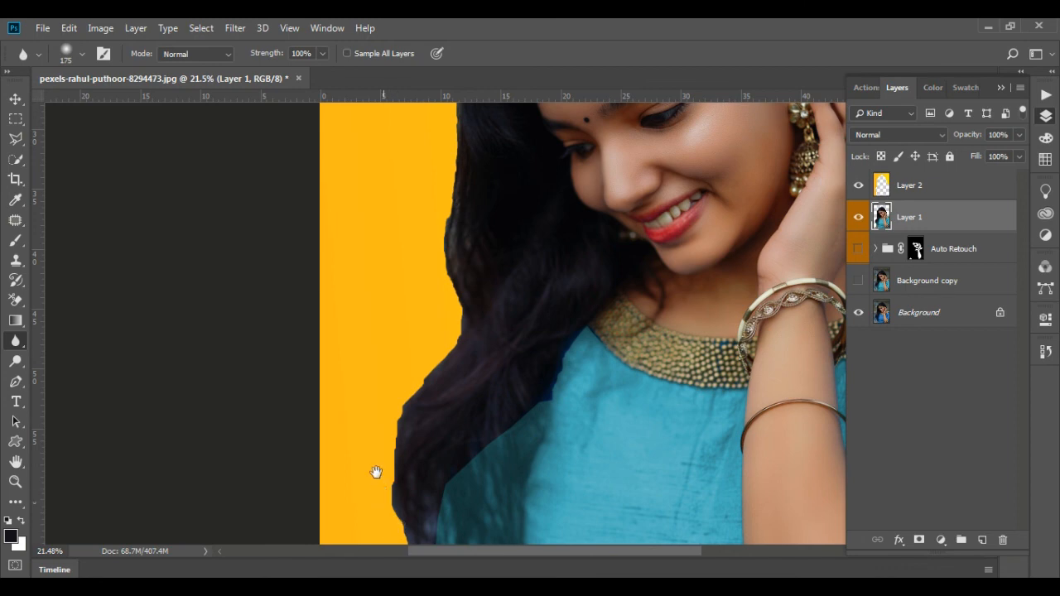
drag(373, 473, 348, 298)
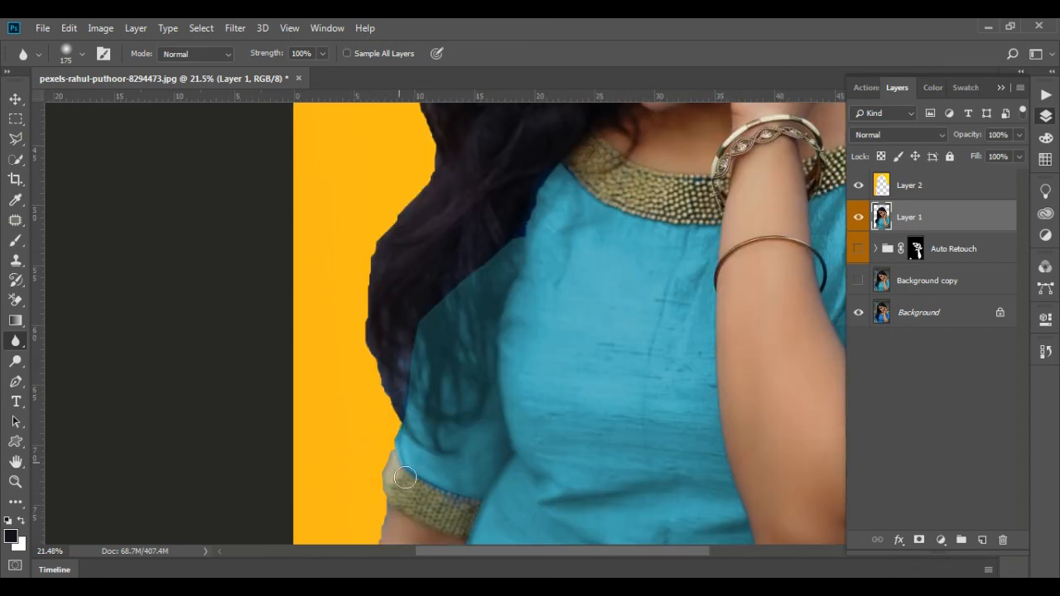
scroll(342, 357, down, 4)
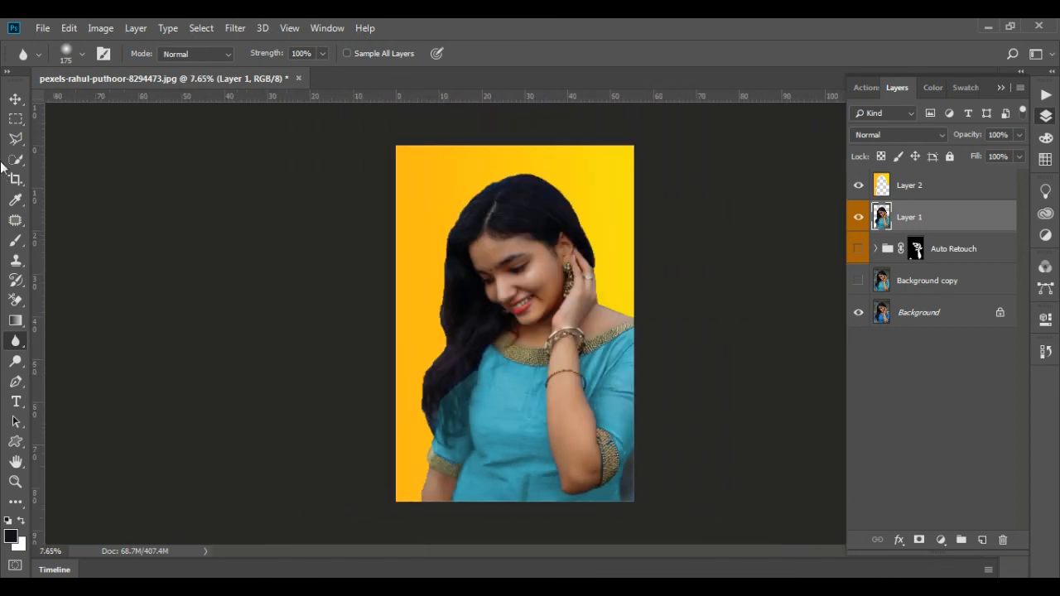
click(15, 99)
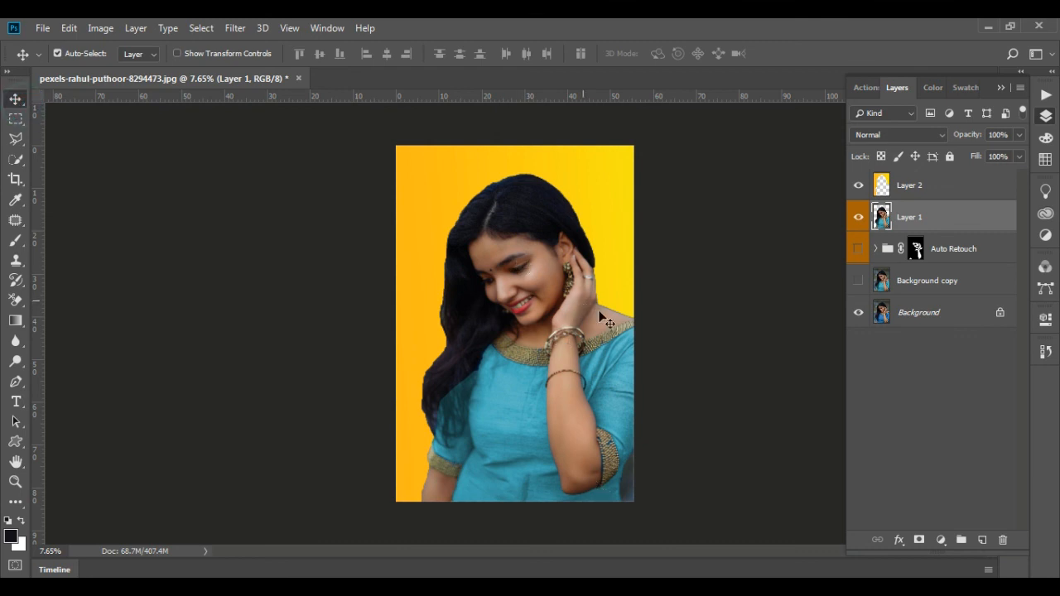
Examine the cut-out against the gradient background and the woman's face up close, with Layer 1 selected
click(977, 185)
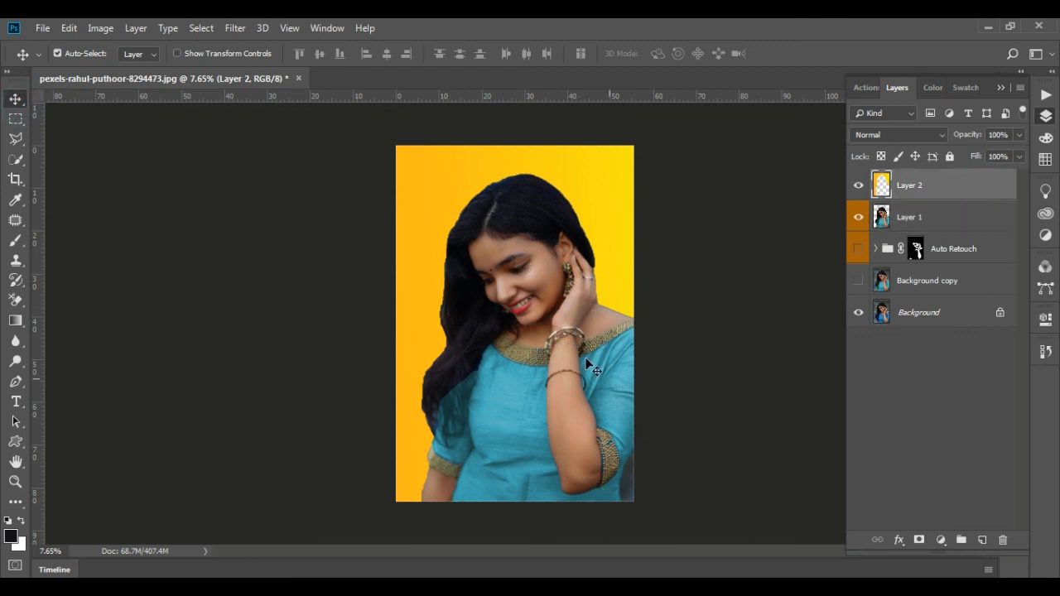
scroll(582, 203, up, 1)
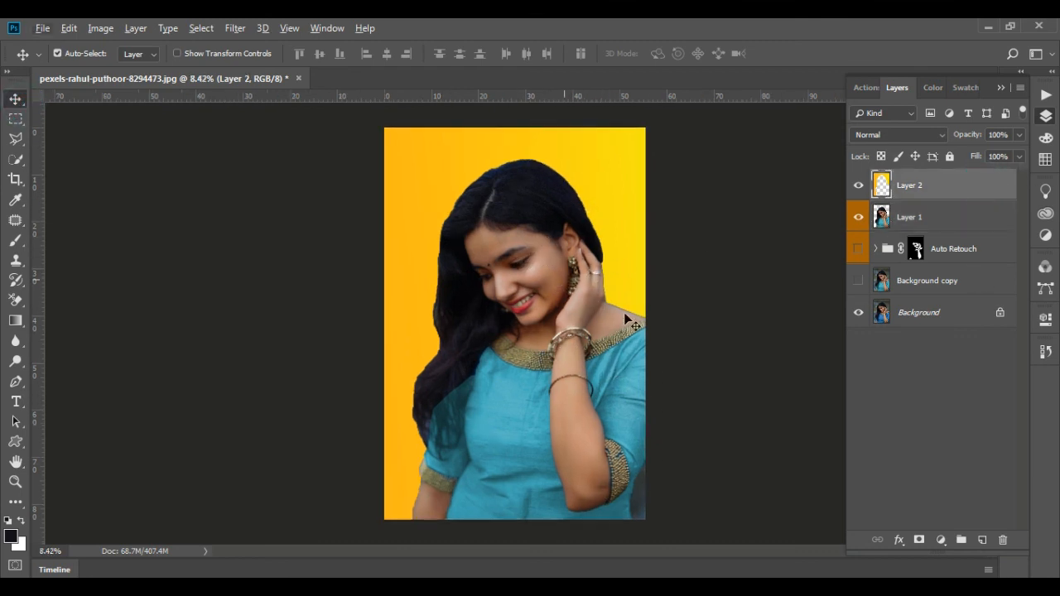
click(859, 250)
click(905, 217)
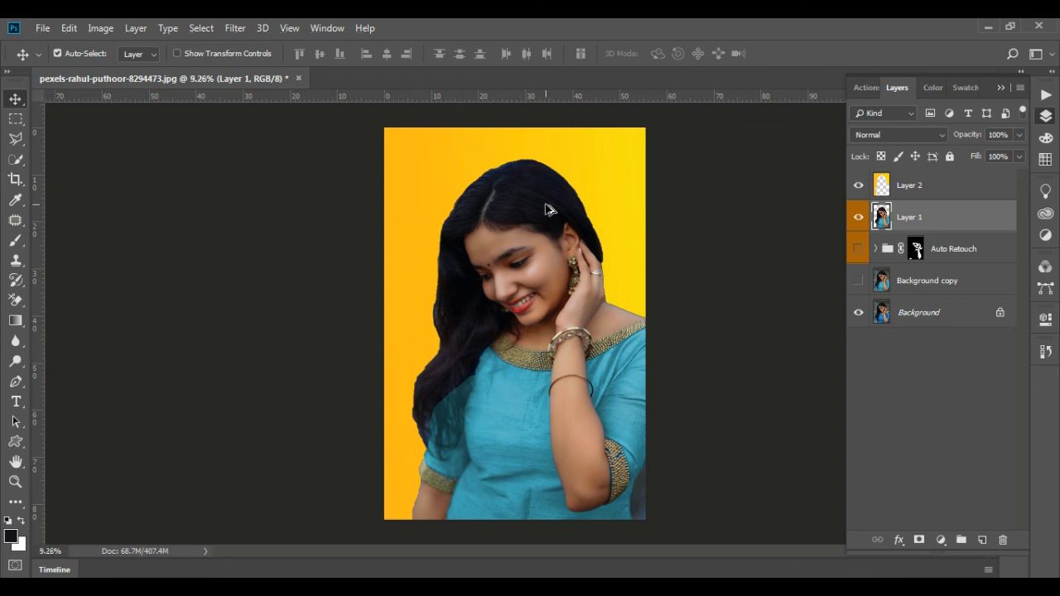
scroll(535, 254, up, 2)
scroll(534, 254, down, 1)
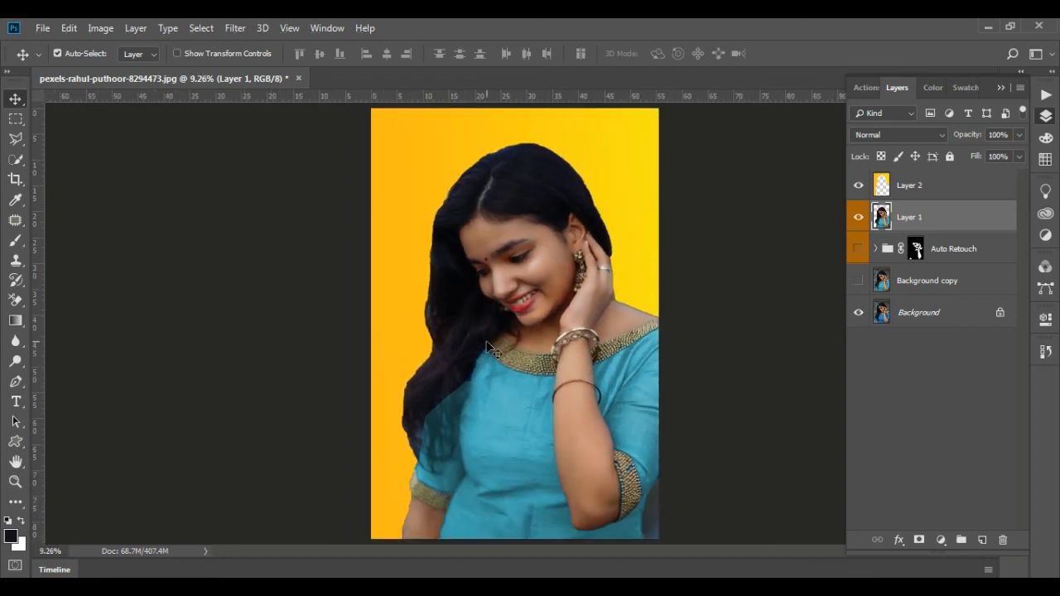
scroll(488, 343, up, 6)
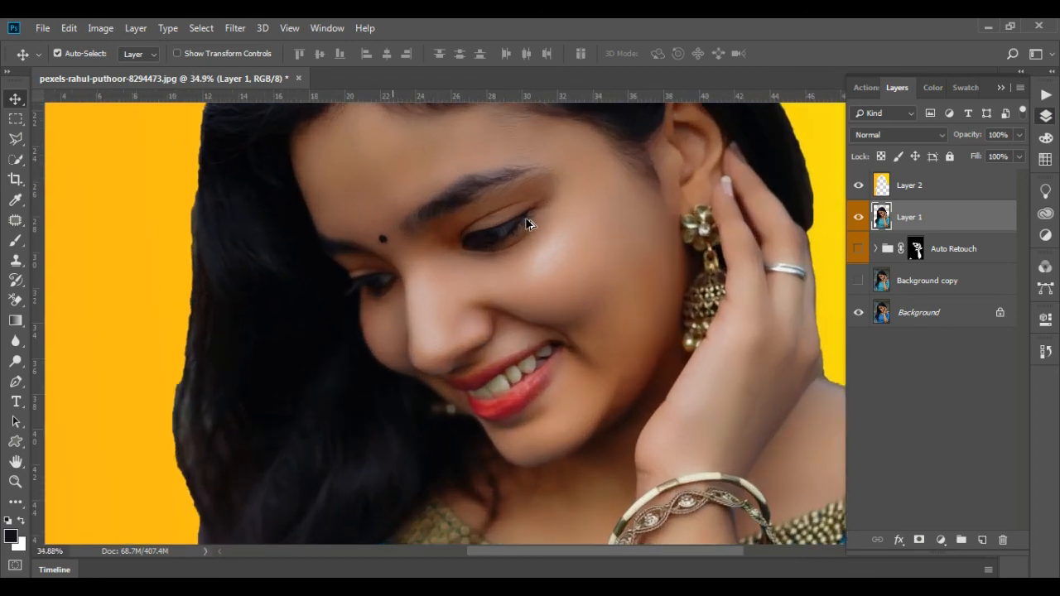
scroll(528, 224, up, 2)
scroll(460, 316, down, 7)
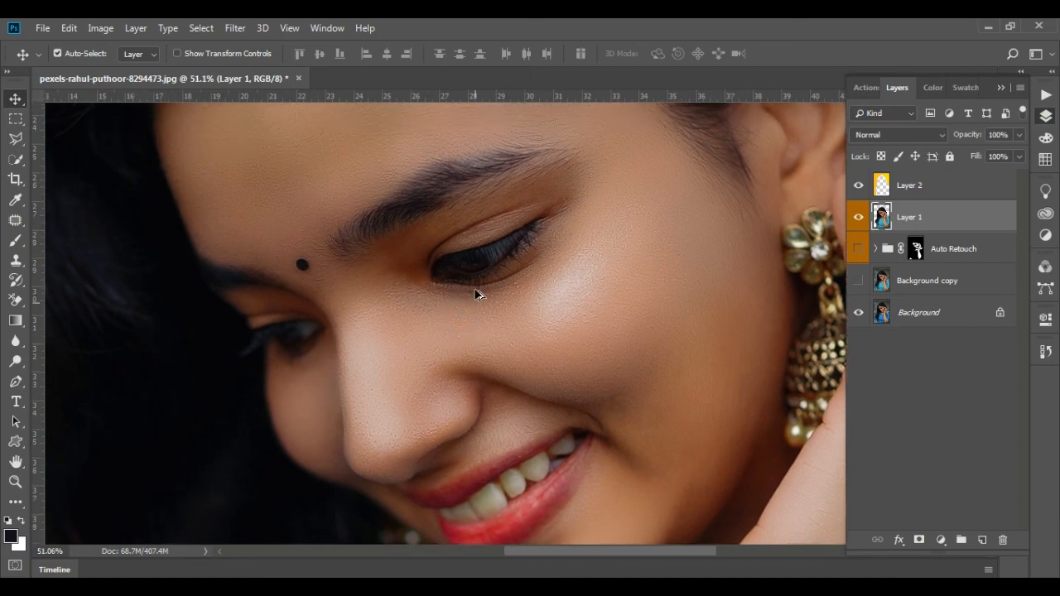
scroll(476, 290, down, 2)
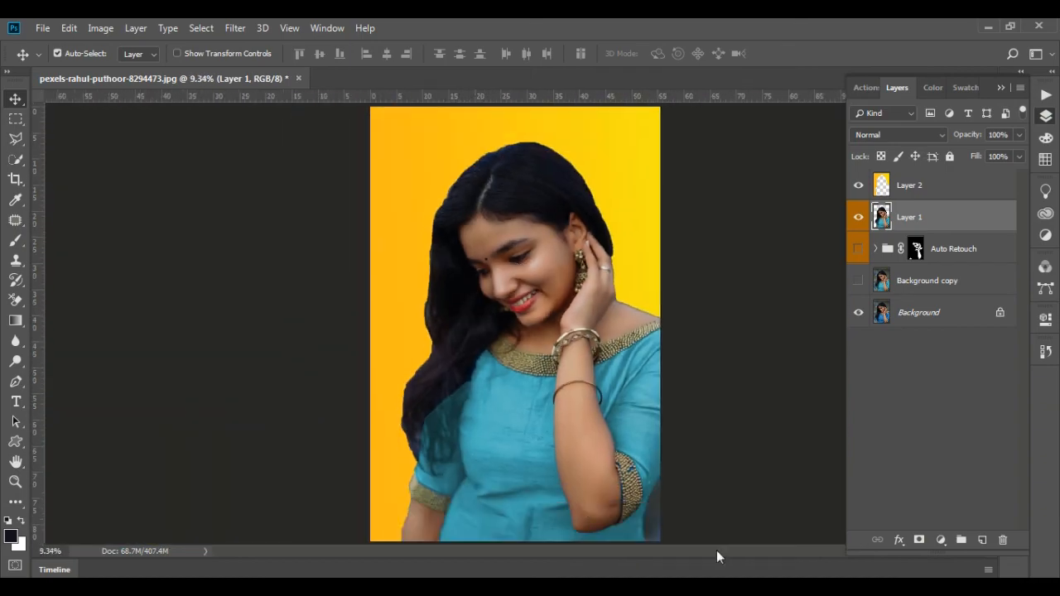